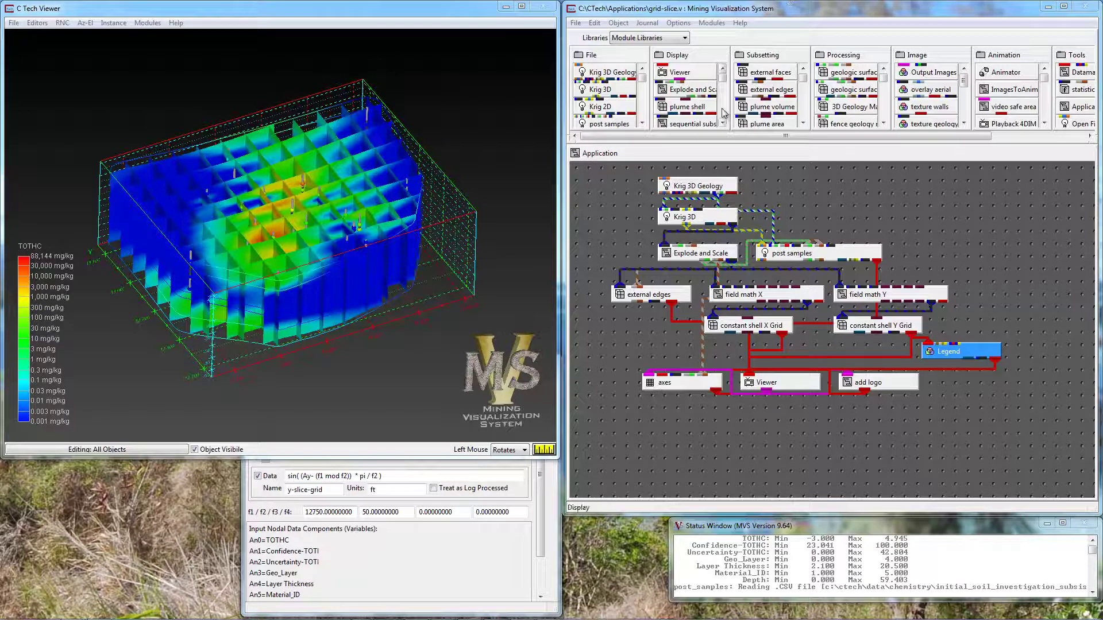
Add an adjust_transparency module to the application network below the constant shell modules.
scroll(724, 113, down, 2)
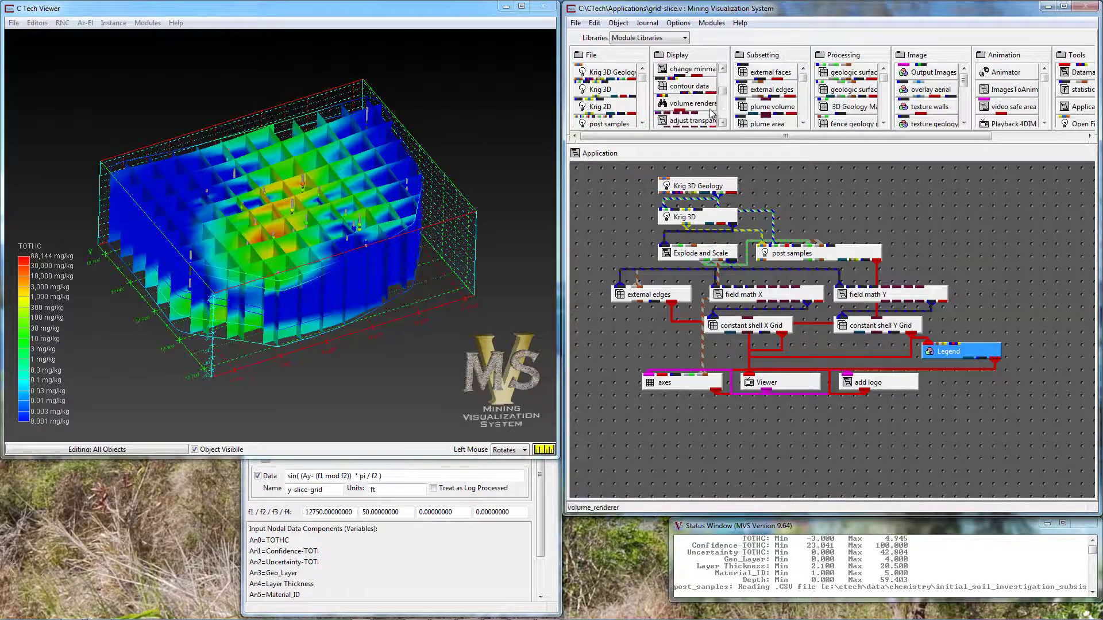
click(698, 119)
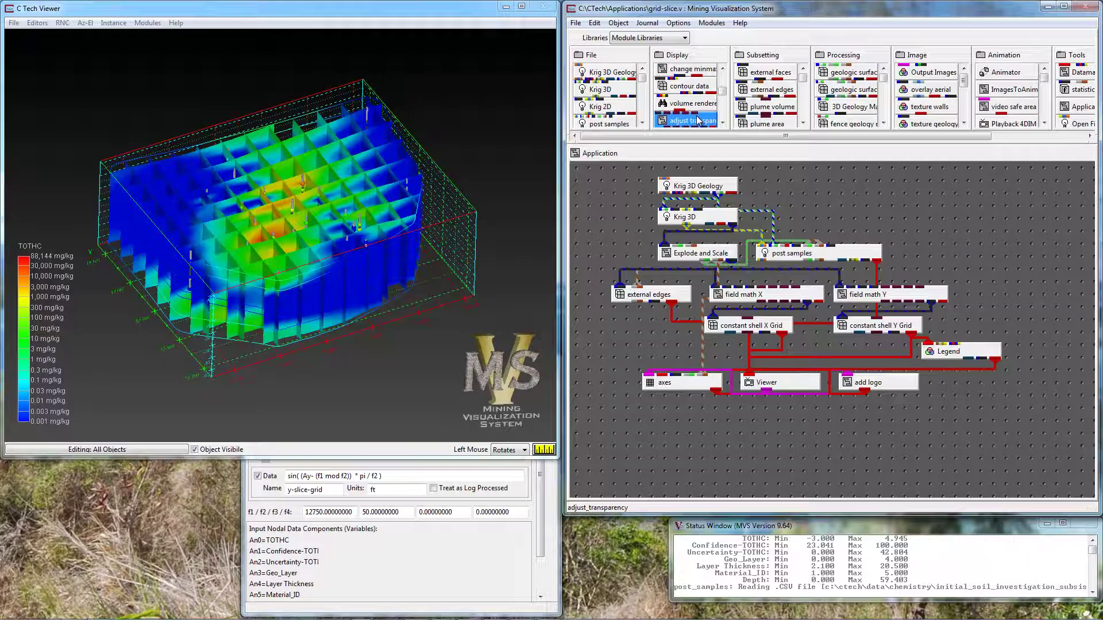
drag(698, 119, 840, 355)
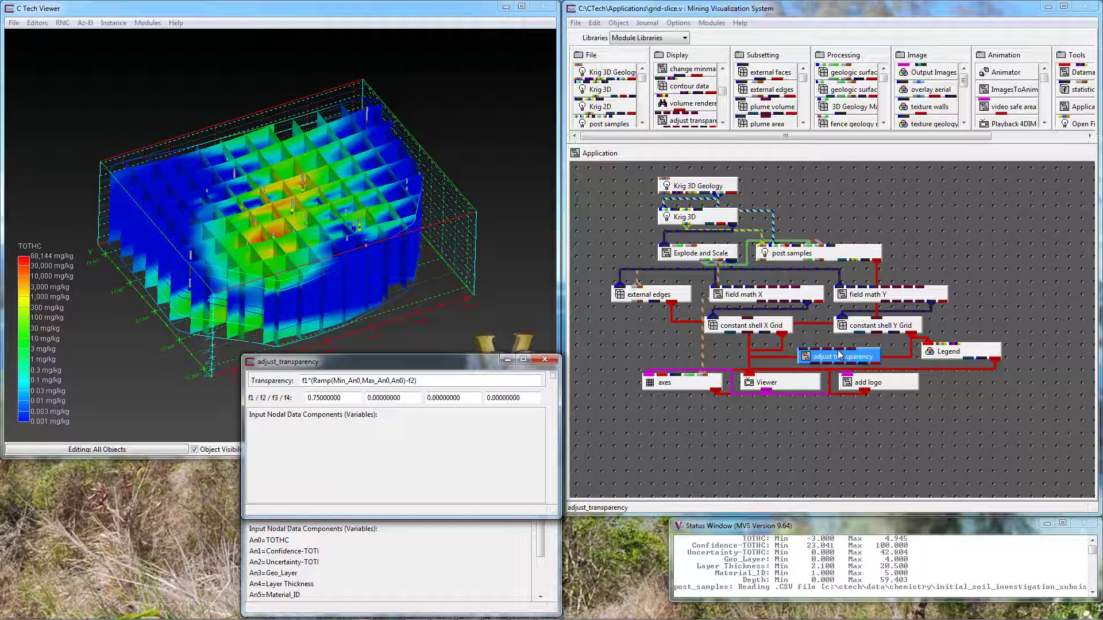
Disconnect both constant shell modules' red outputs from the Viewer and feed constant shell Y Grid's field output into adjust transparency.
click(782, 334)
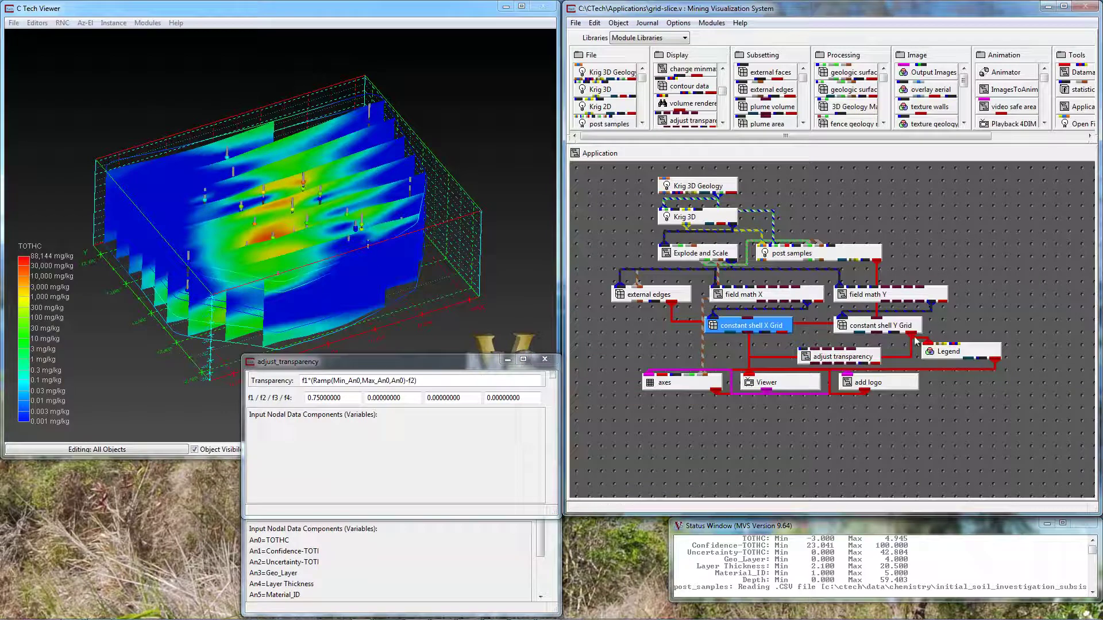
click(780, 372)
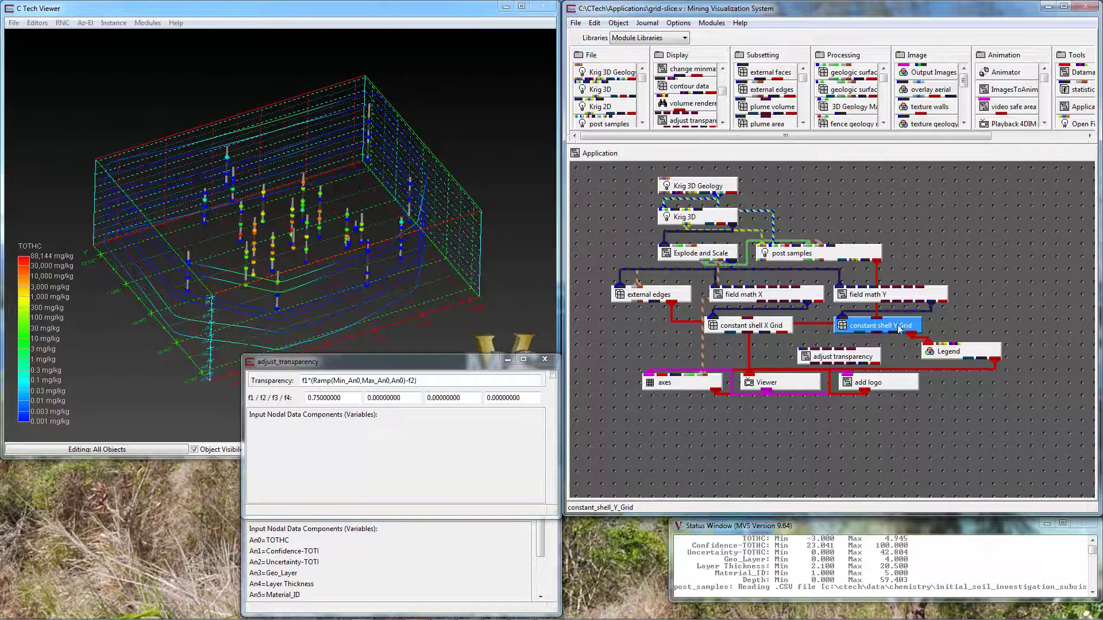
drag(899, 336, 810, 351)
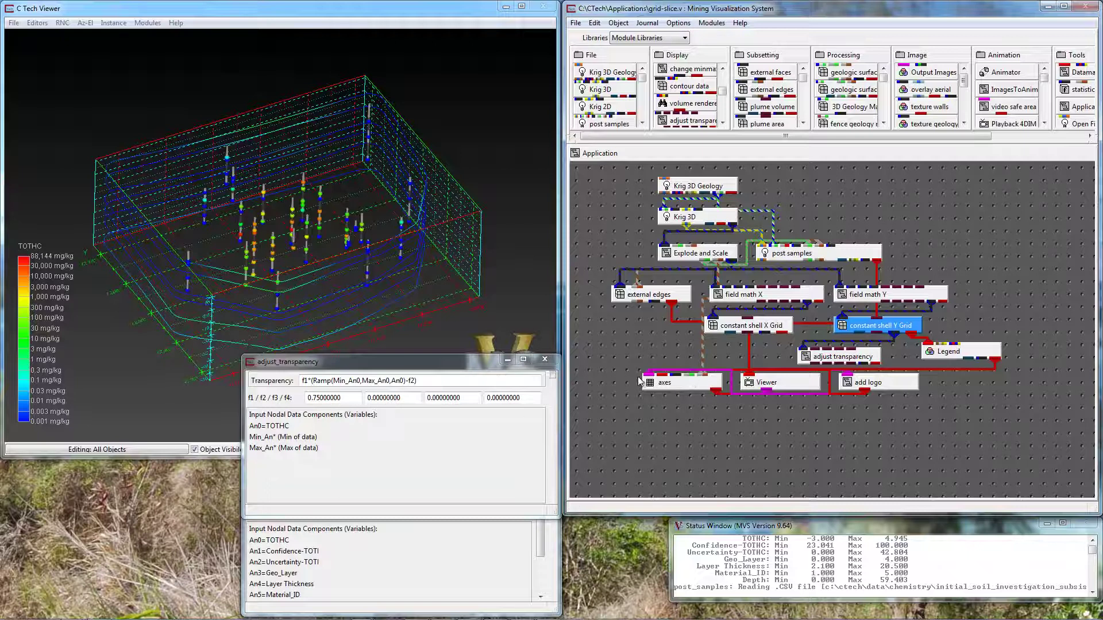
Move axes, Viewer and add logo lower in the network, connect adjust transparency to the Viewer, and inspect the transparent slices.
drag(639, 381, 890, 419)
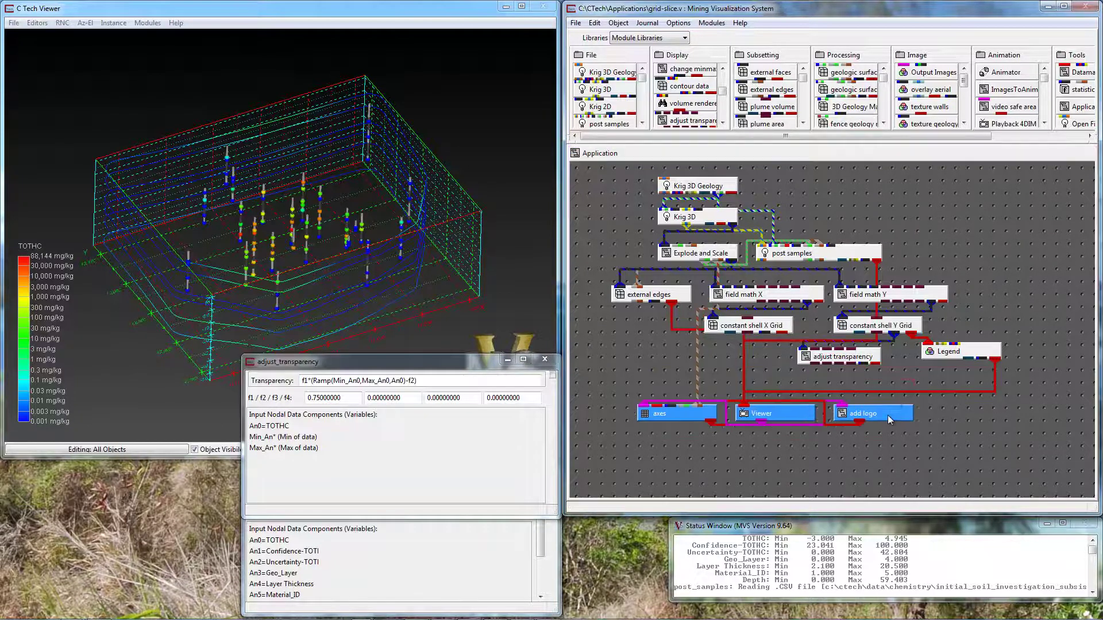
drag(874, 364, 771, 405)
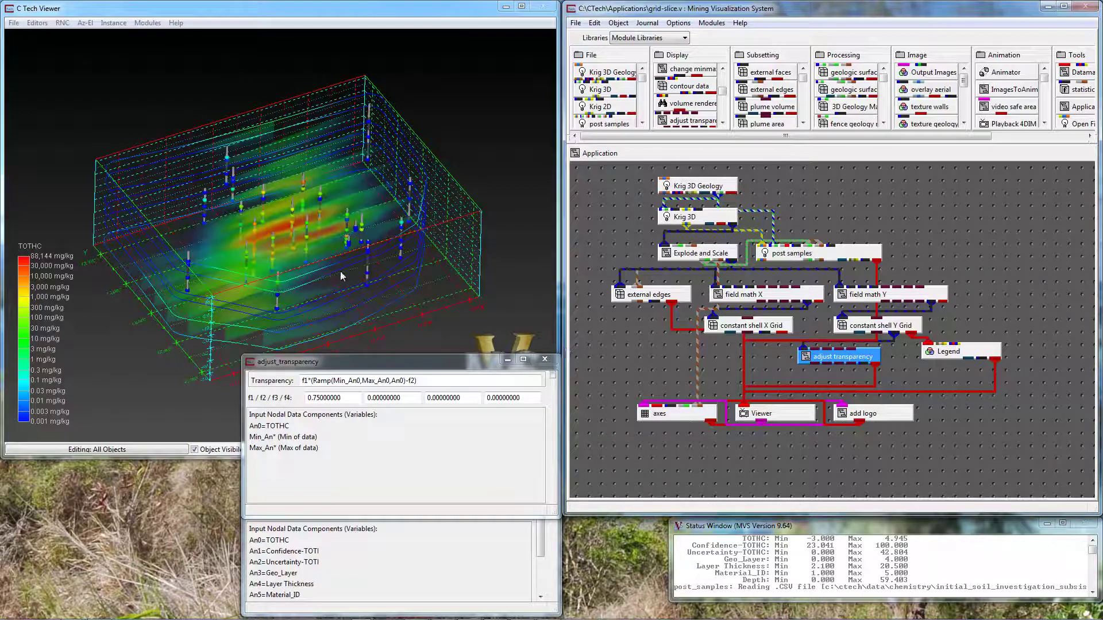
drag(322, 286, 199, 262)
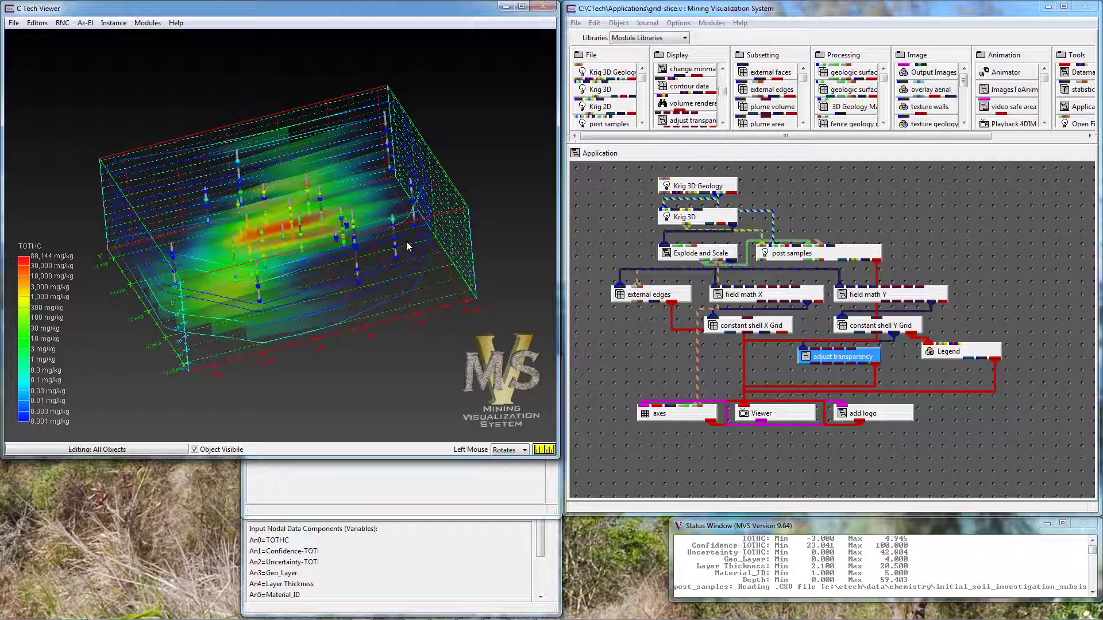
drag(324, 256, 355, 272)
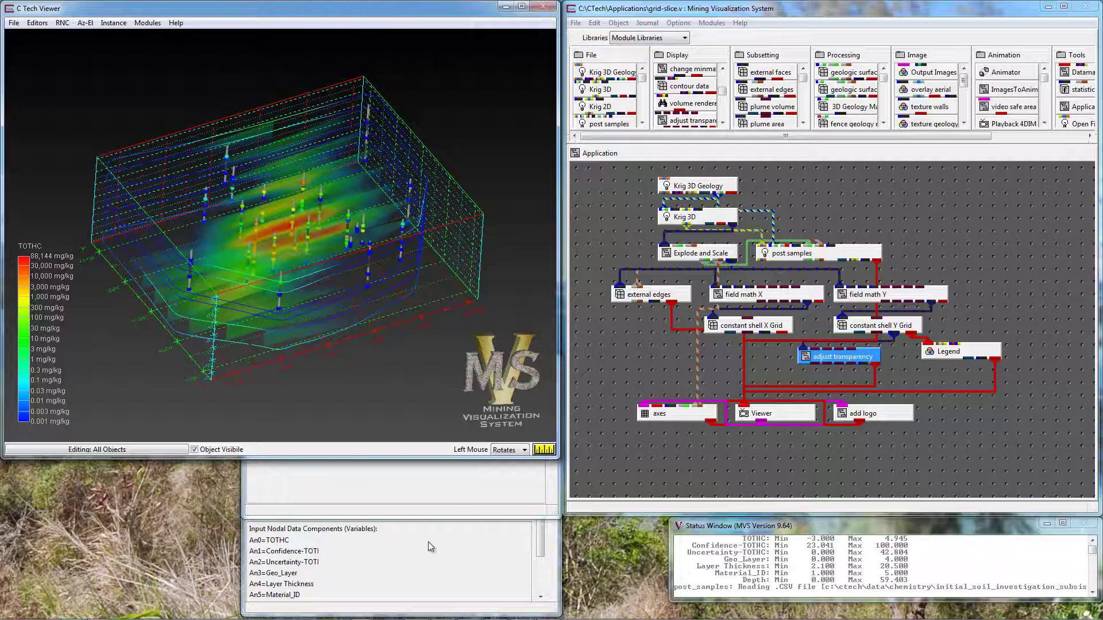
Set f2 to 20 in field_math_Y to space the Y slices more closely, and inspect the model from a lower angle.
click(544, 535)
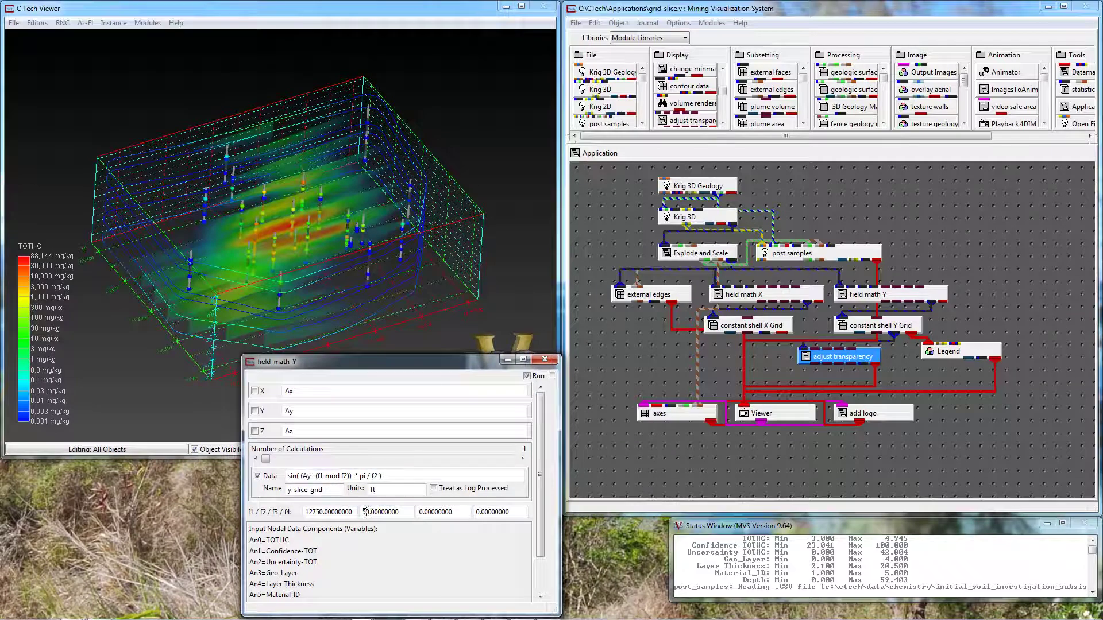
drag(365, 512, 362, 512)
text(2)
click(544, 361)
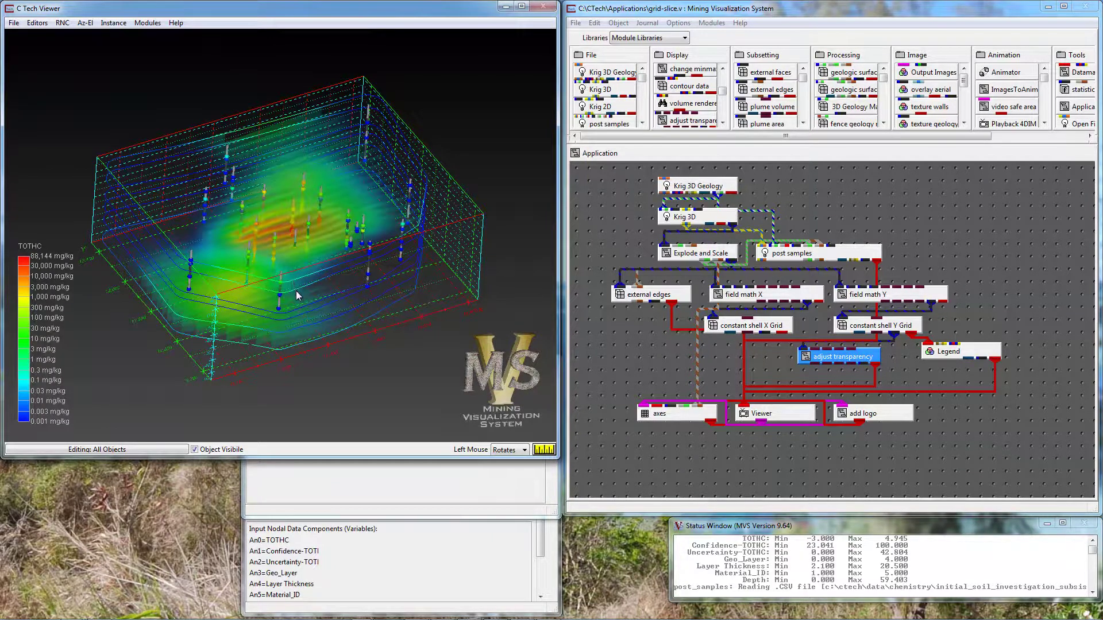
drag(322, 294, 295, 226)
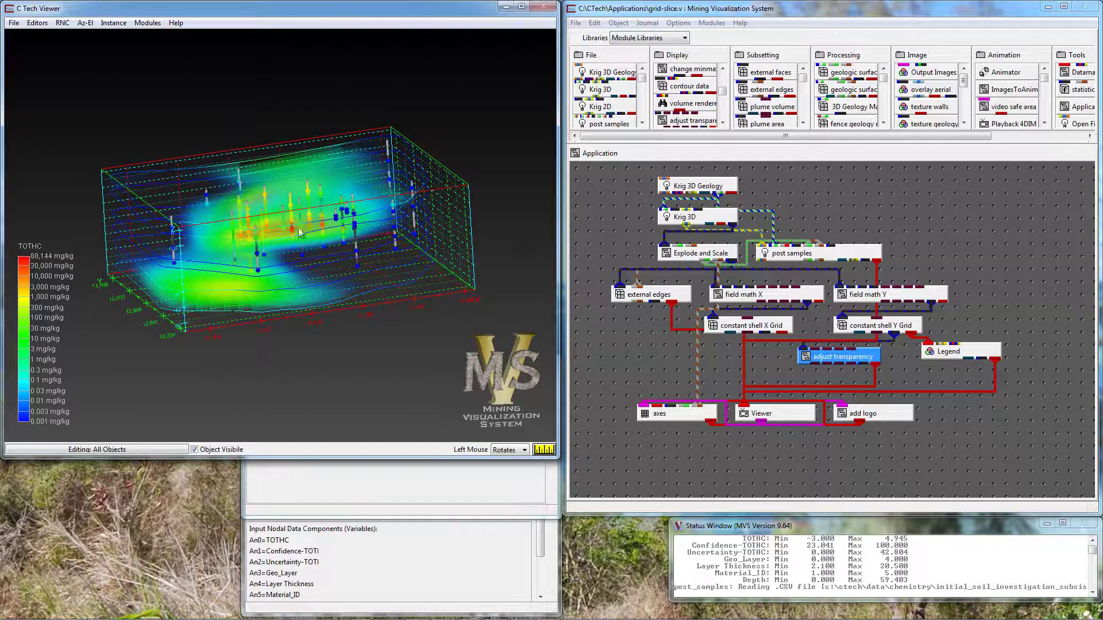
Set f2 to 20 in field_math_X to match the Y slice spacing.
click(550, 545)
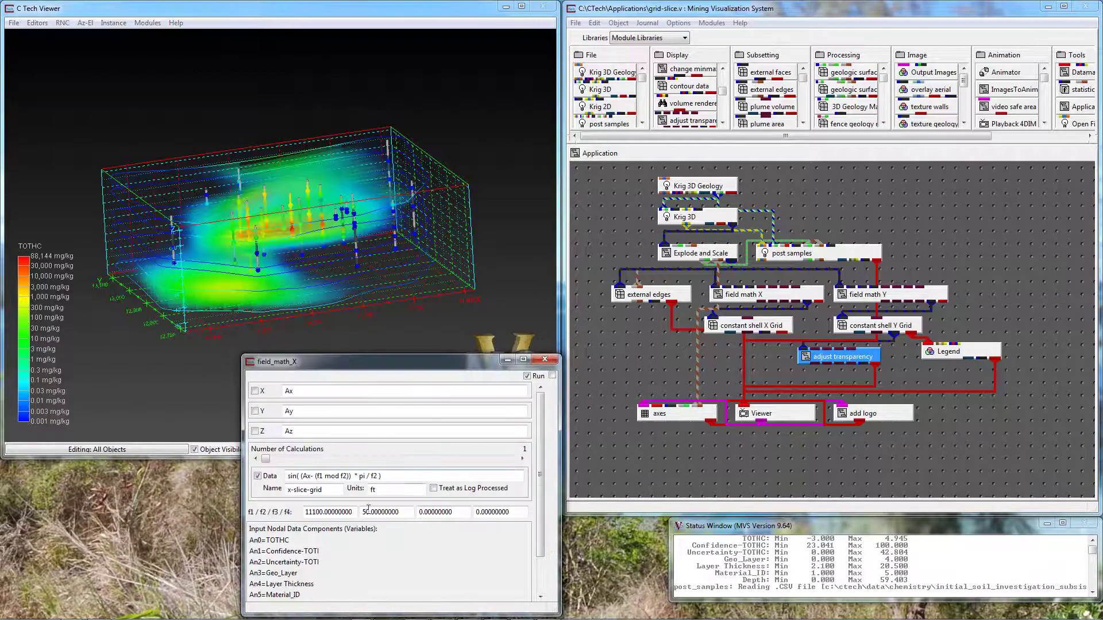
drag(367, 512, 363, 512)
text(2)
click(540, 361)
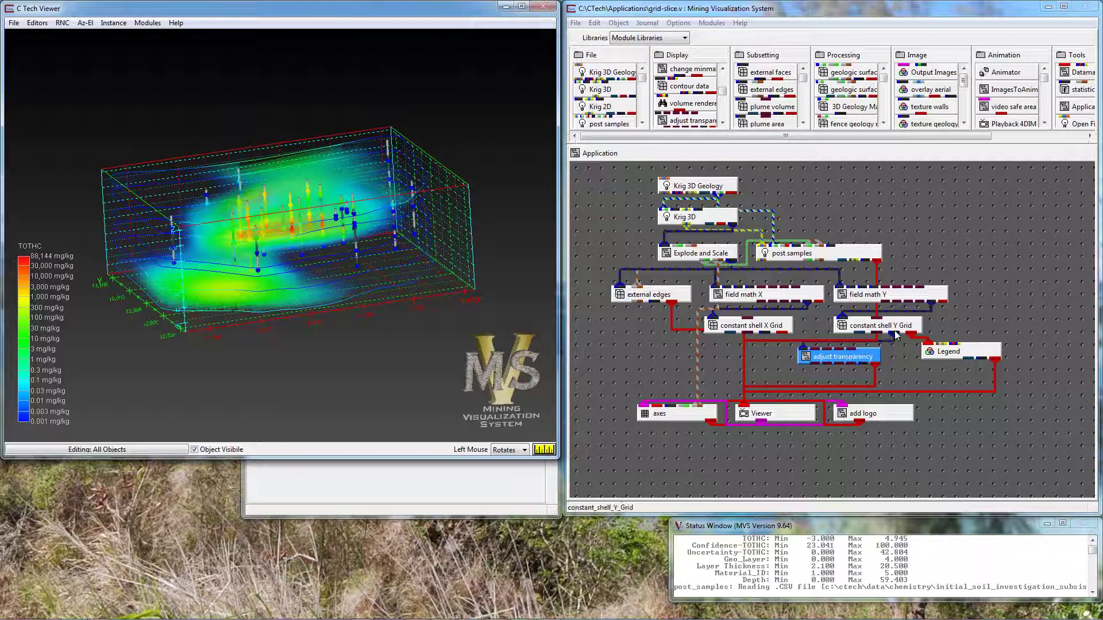
Disconnect constant shell Y Grid from adjust transparency, reposition that module, and add a merge_fields module above it.
drag(896, 336, 773, 373)
click(810, 359)
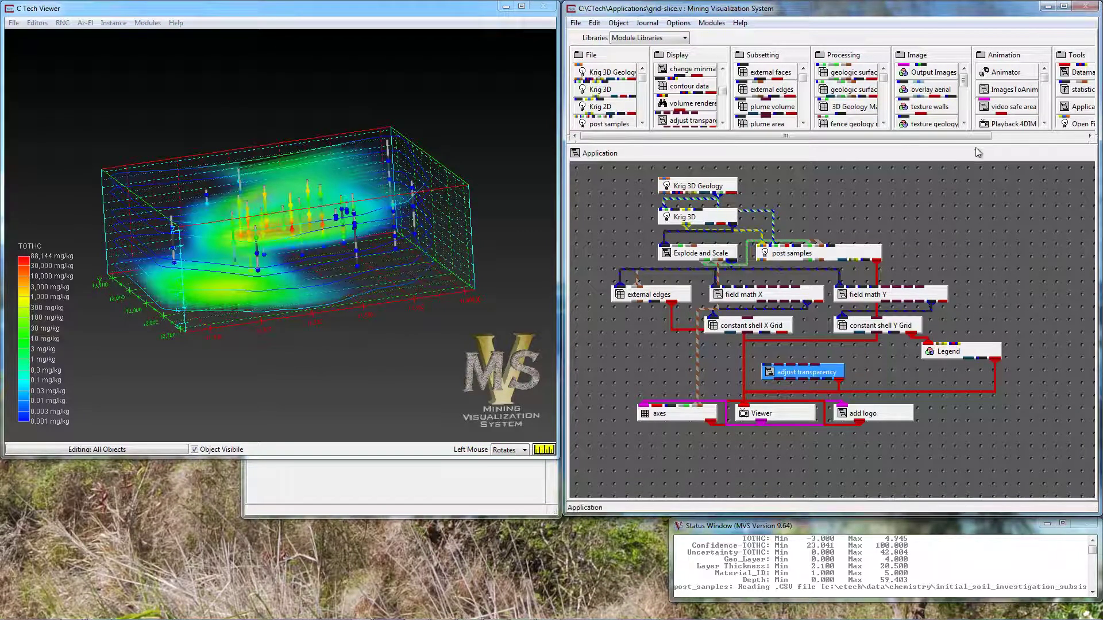
drag(987, 137, 1042, 144)
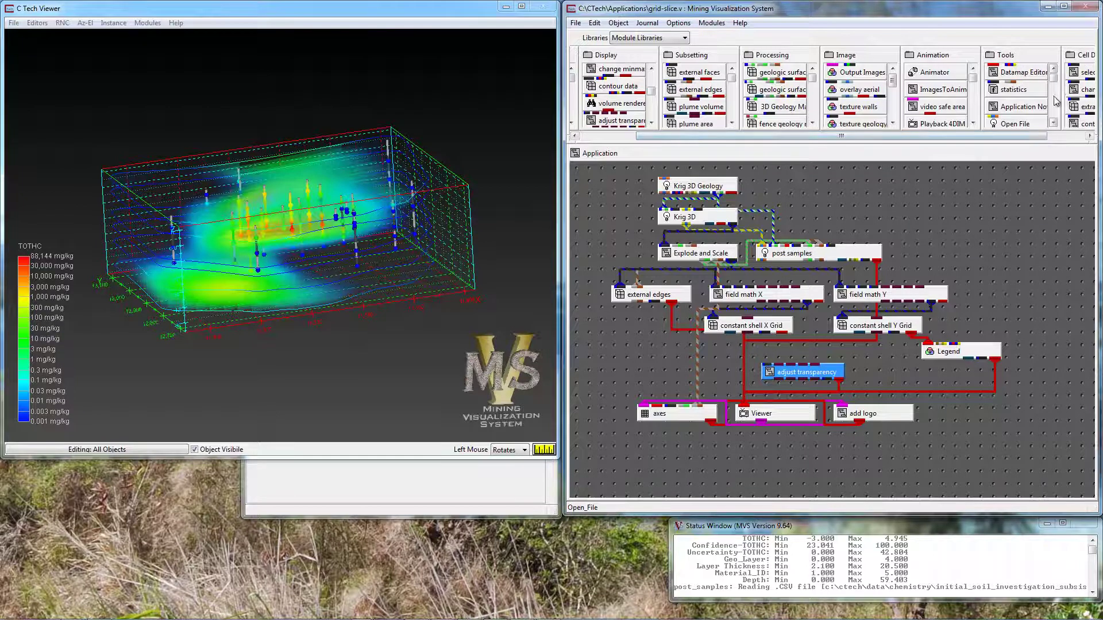
drag(1055, 77, 1053, 88)
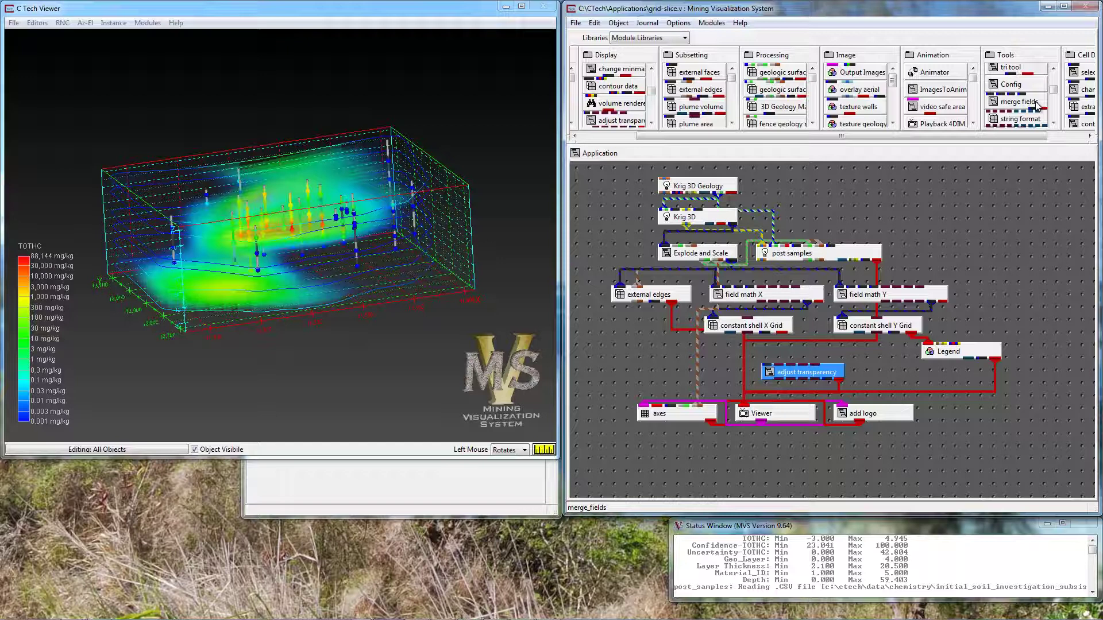
drag(1037, 107, 811, 349)
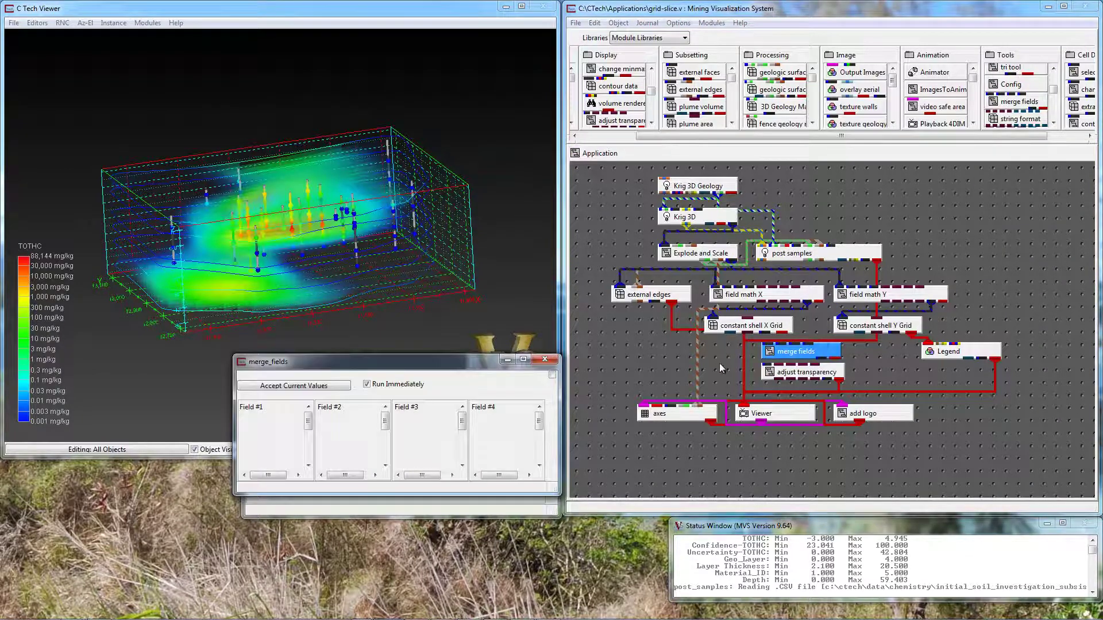
Shift merge fields, adjust transparency, axes, Viewer and add logo lower as a group, and raise merge fields slightly for clearance.
click(693, 360)
mouse_move(855, 429)
mouse_down()
mouse_move(867, 421)
mouse_move(870, 439)
mouse_up()
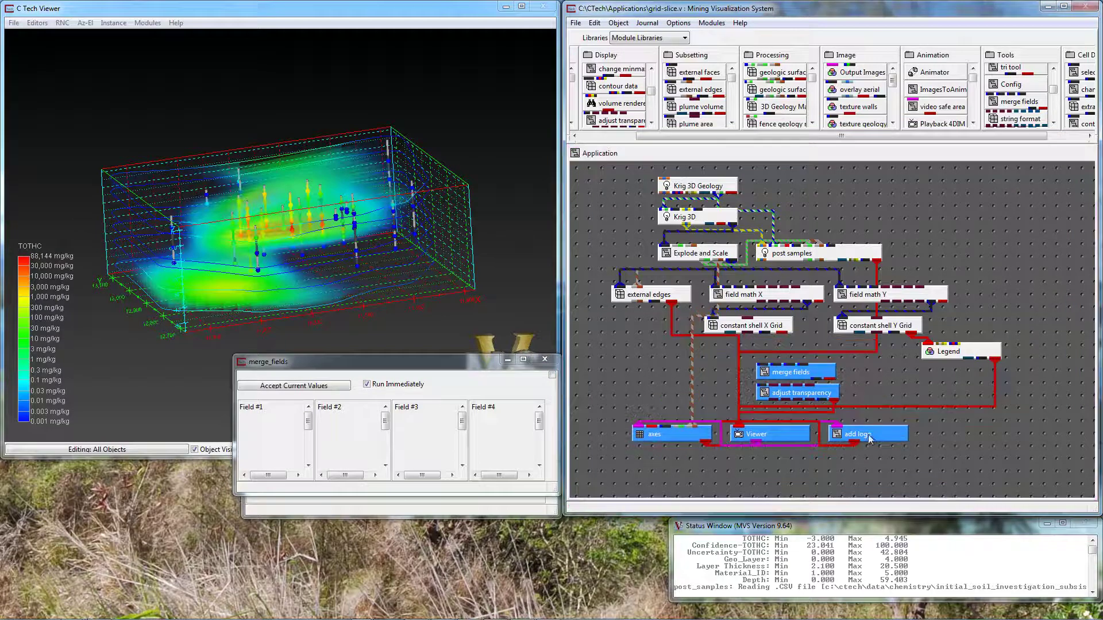
click(836, 369)
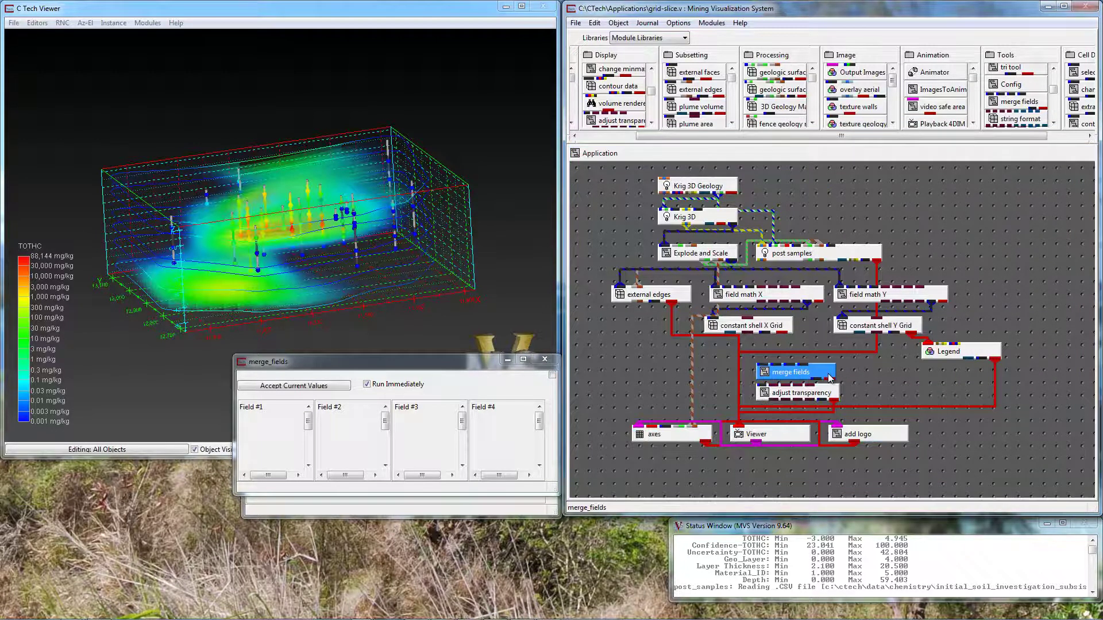
drag(836, 370, 835, 364)
Route constant shell X Grid and constant shell Y Grid through merge fields into adjust transparency, accepting TOTHC for both fields.
drag(763, 334, 763, 361)
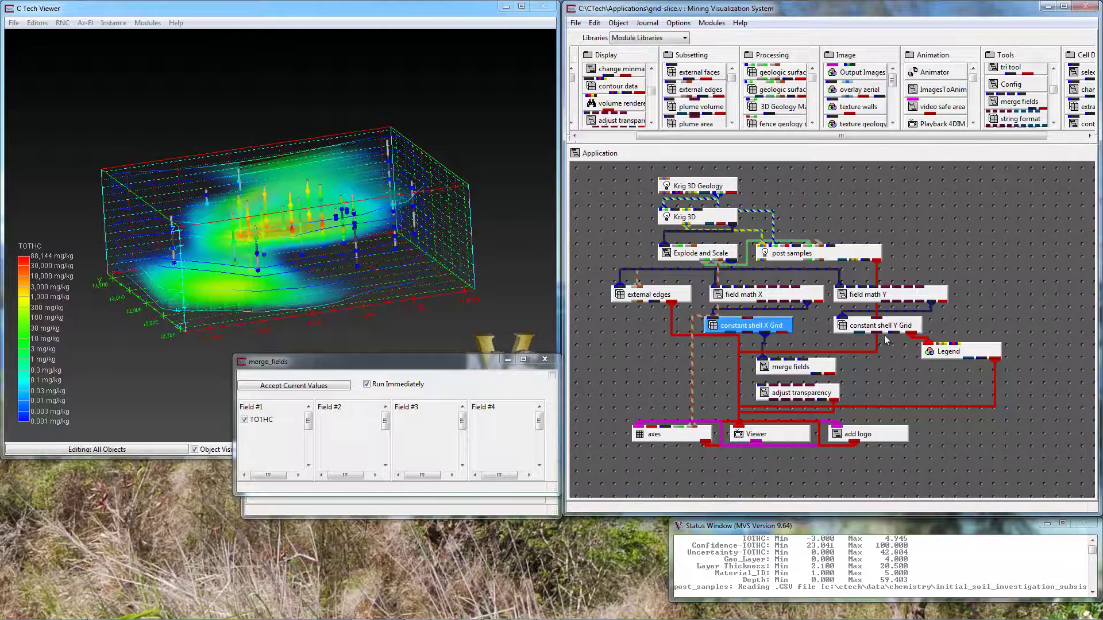
drag(877, 333, 778, 365)
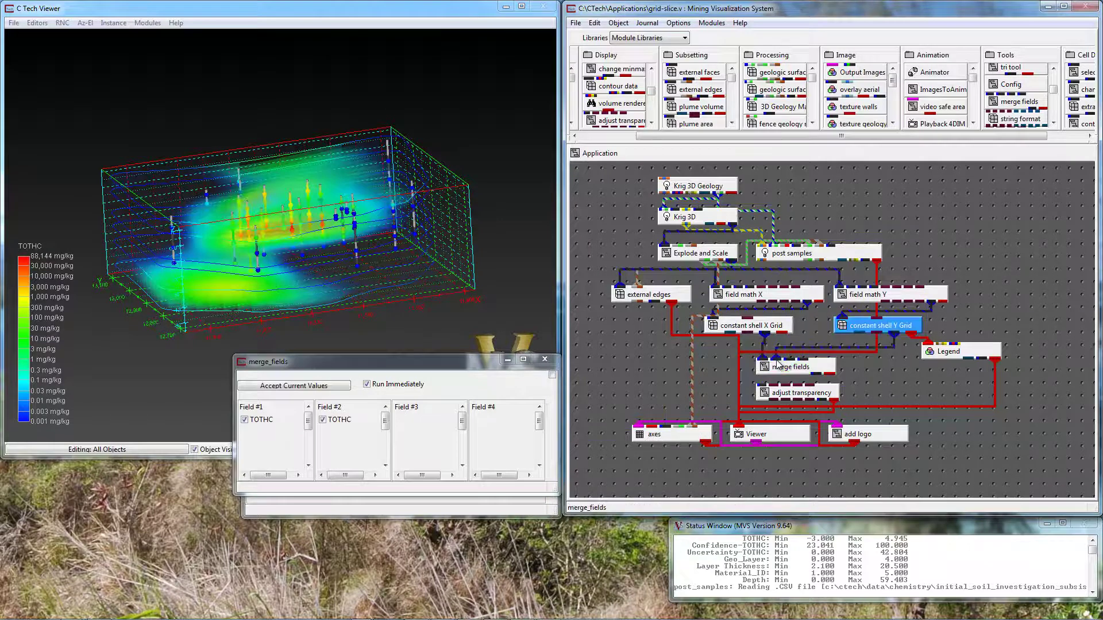
click(315, 386)
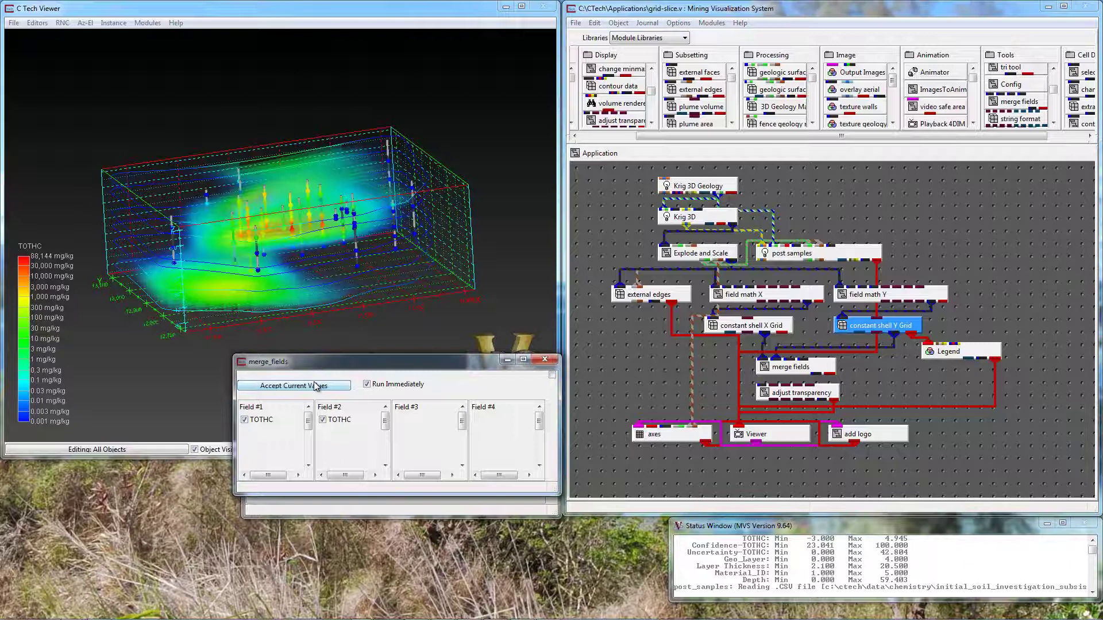
click(545, 361)
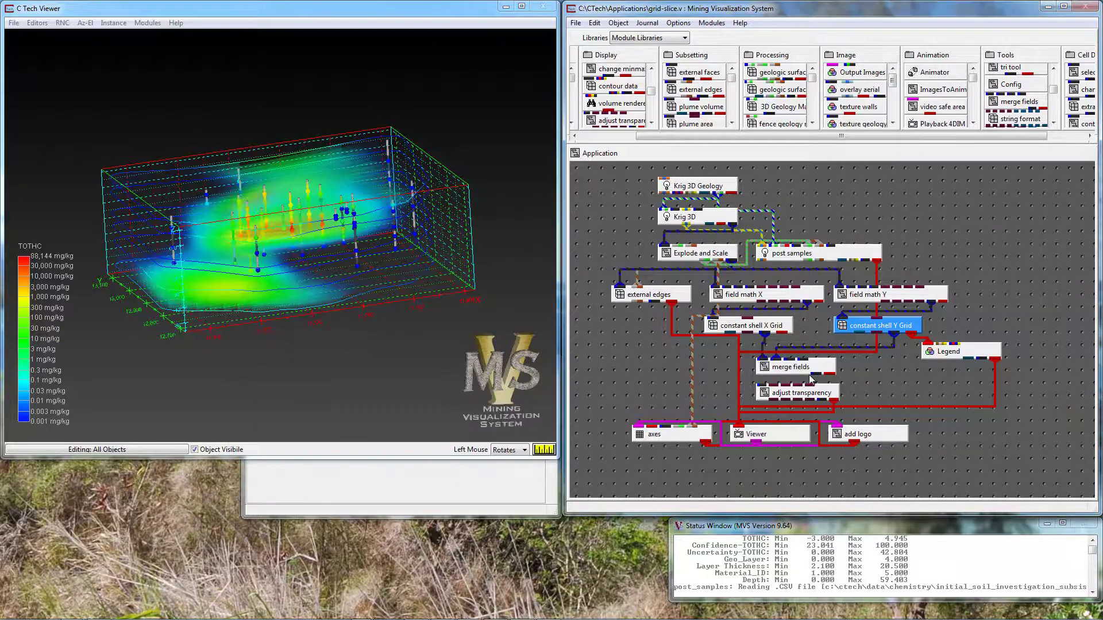
drag(819, 376, 756, 394)
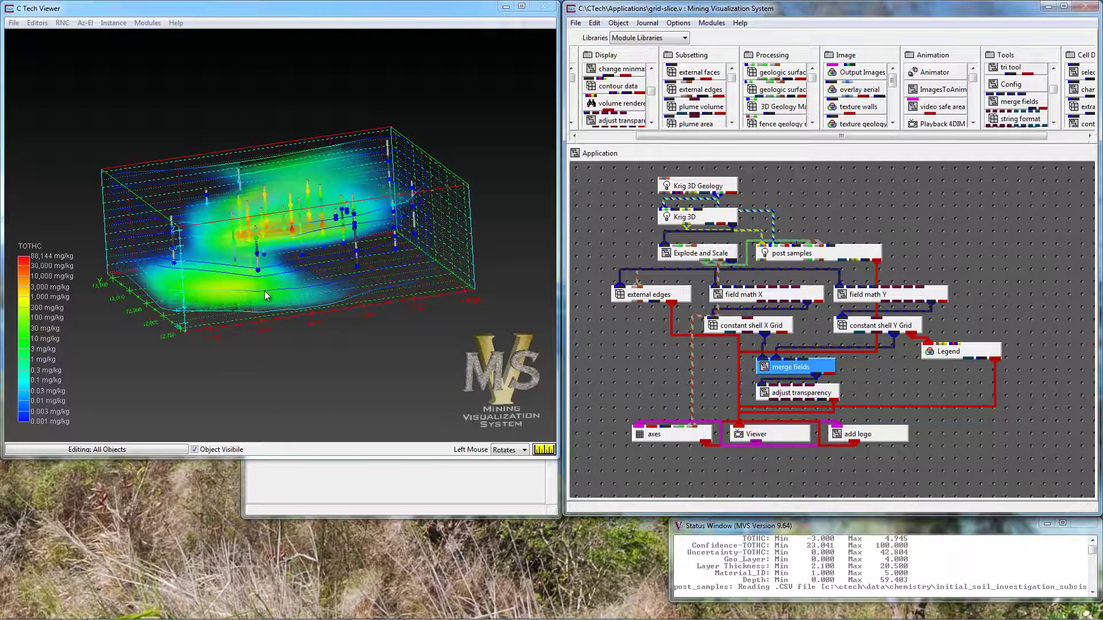
drag(269, 296, 259, 269)
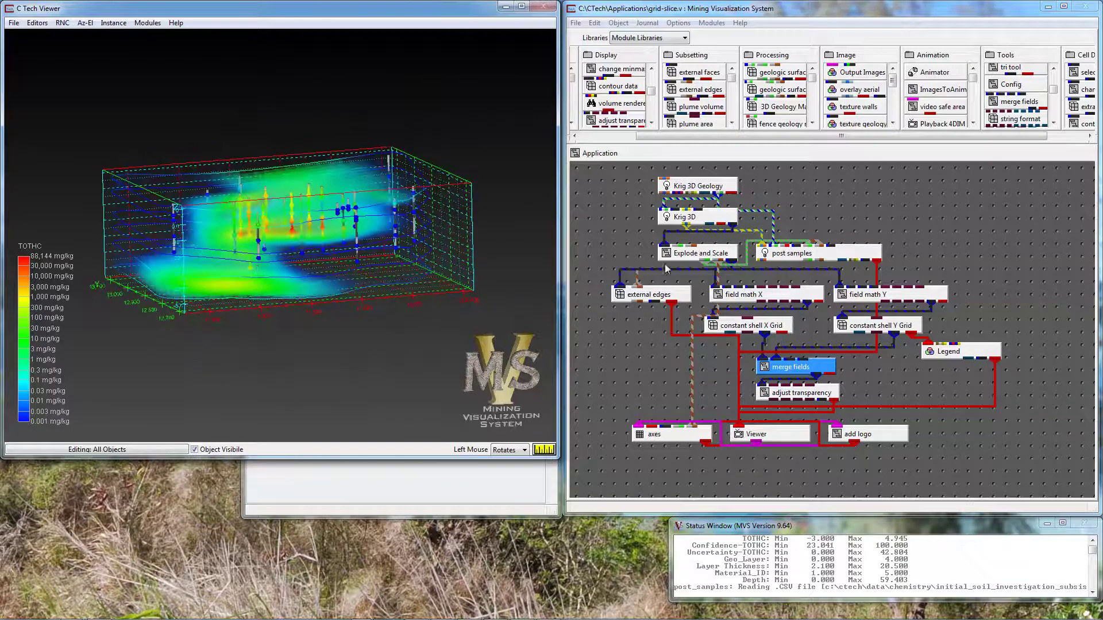
Set the Z Exaggeration to 5 in Explode_and_Scale and inspect the stretched plume from the side.
double_click(696, 258)
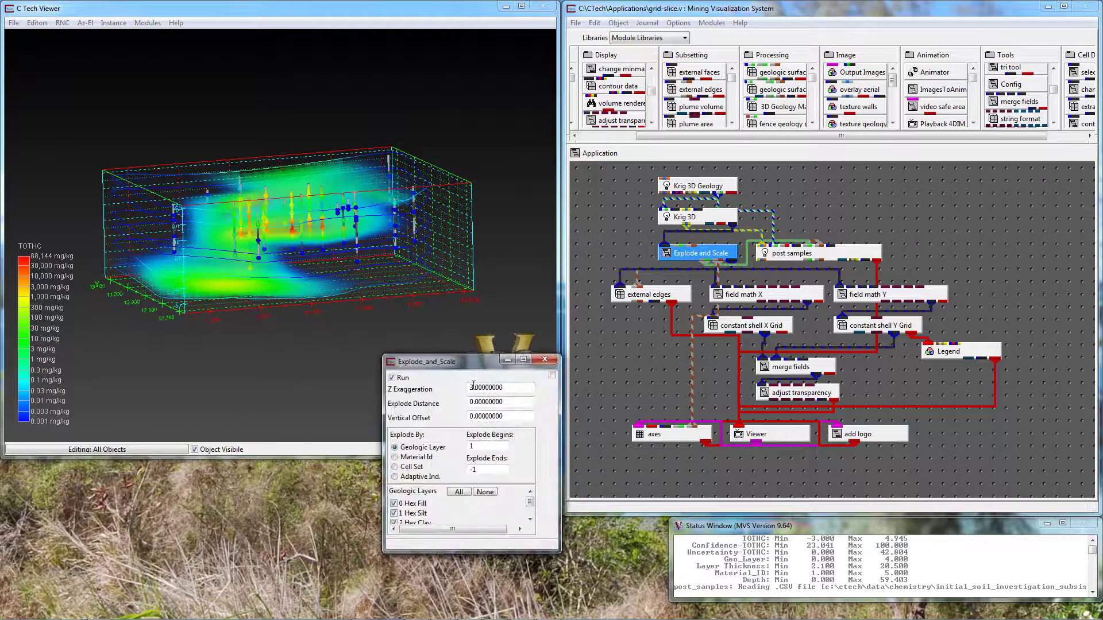
double_click(469, 388)
text(5)
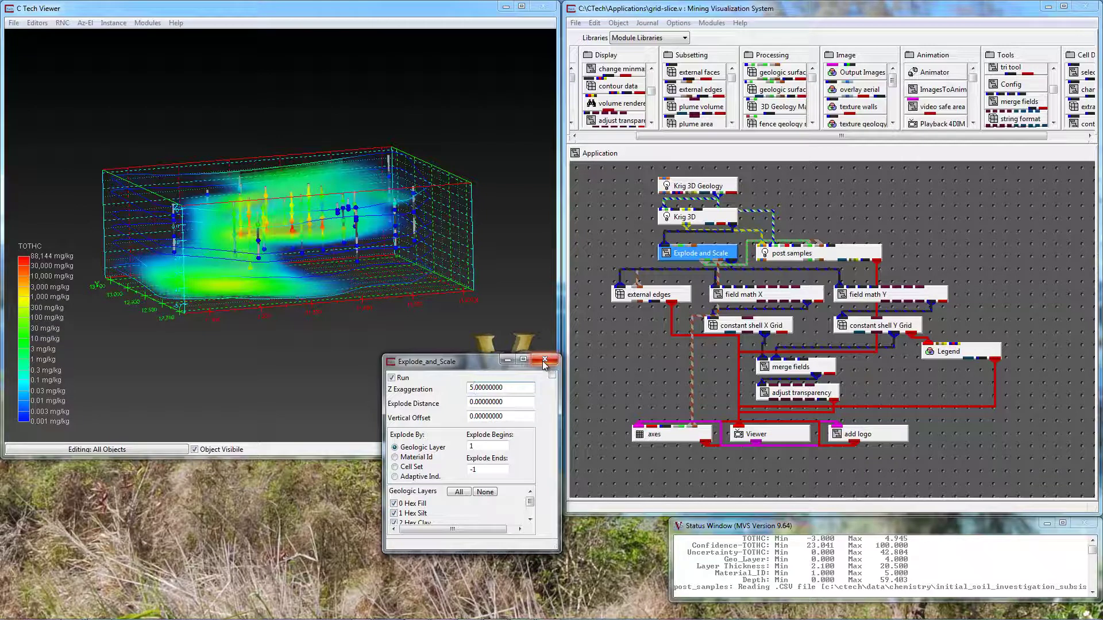
click(544, 362)
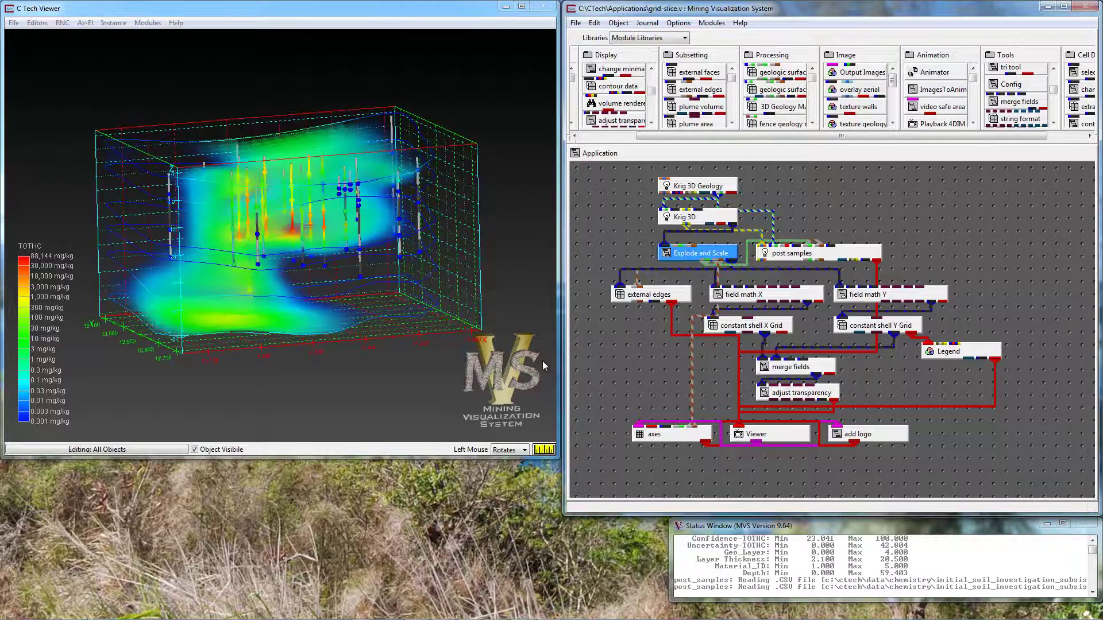
drag(314, 263, 285, 264)
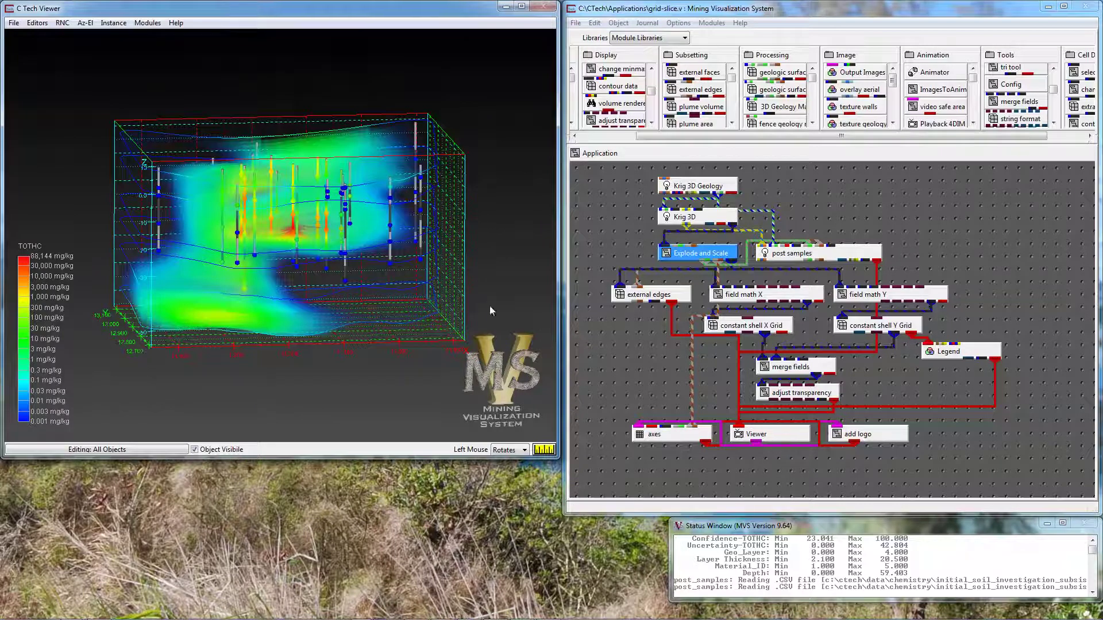
Add an external faces module beside field math Y and feed it the field output of Explode and Scale.
drag(694, 73, 986, 292)
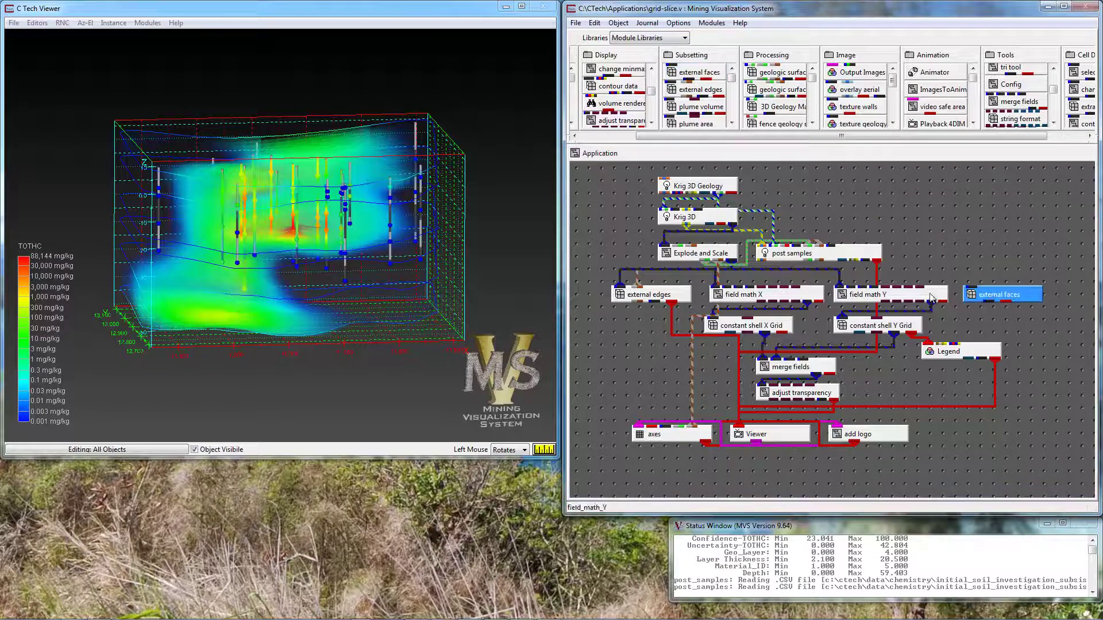
click(731, 262)
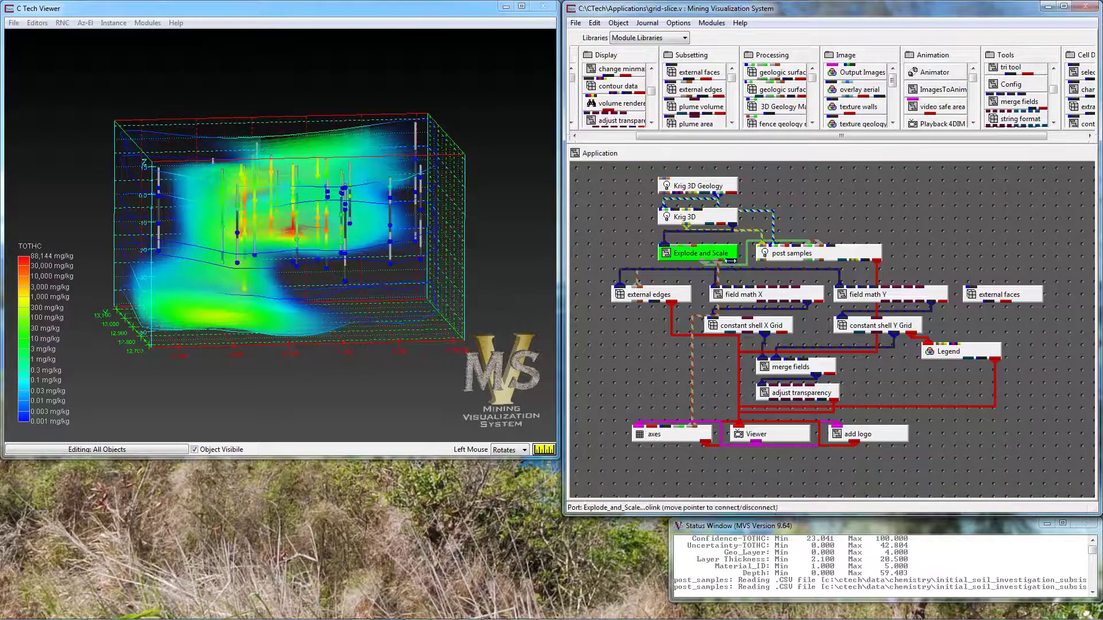
click(971, 288)
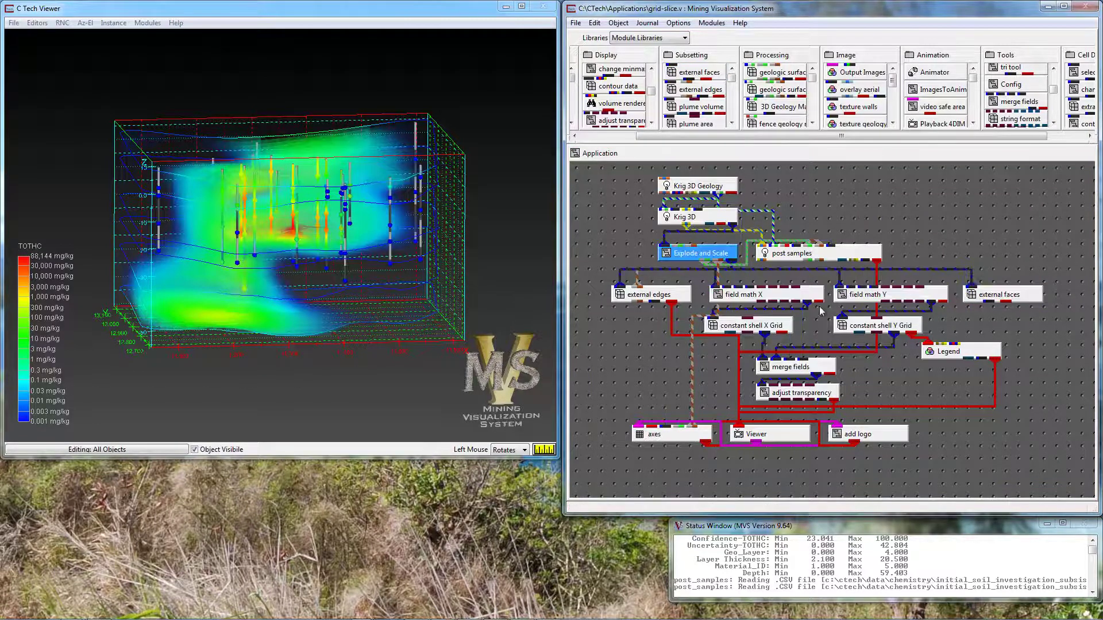
Connect the explode link output of Explode and Scale to the matching input of axes.
click(708, 262)
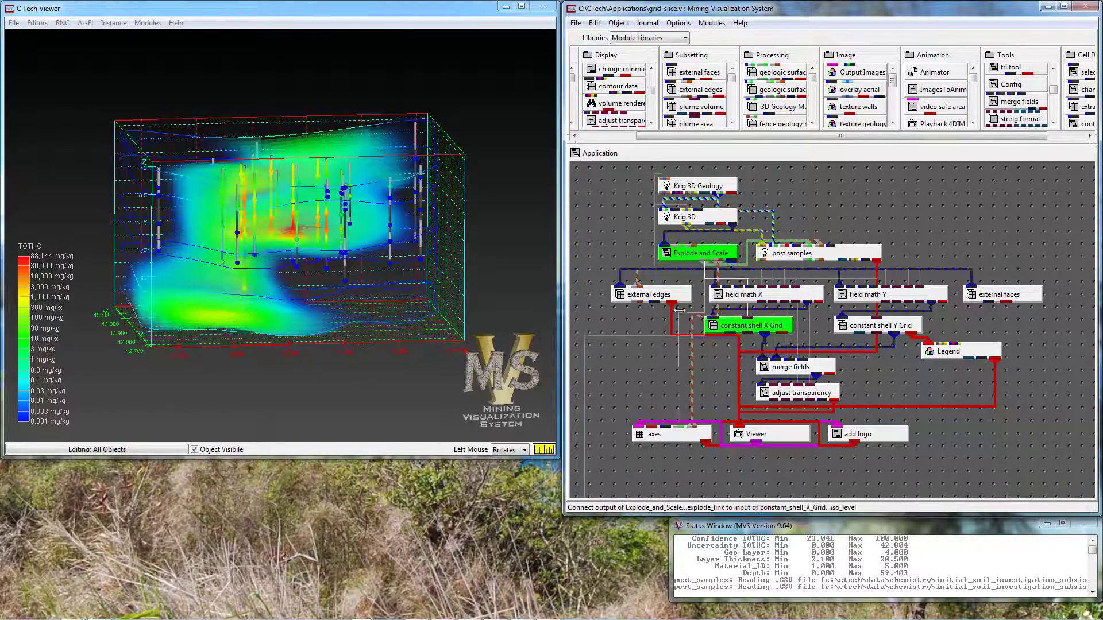
click(670, 418)
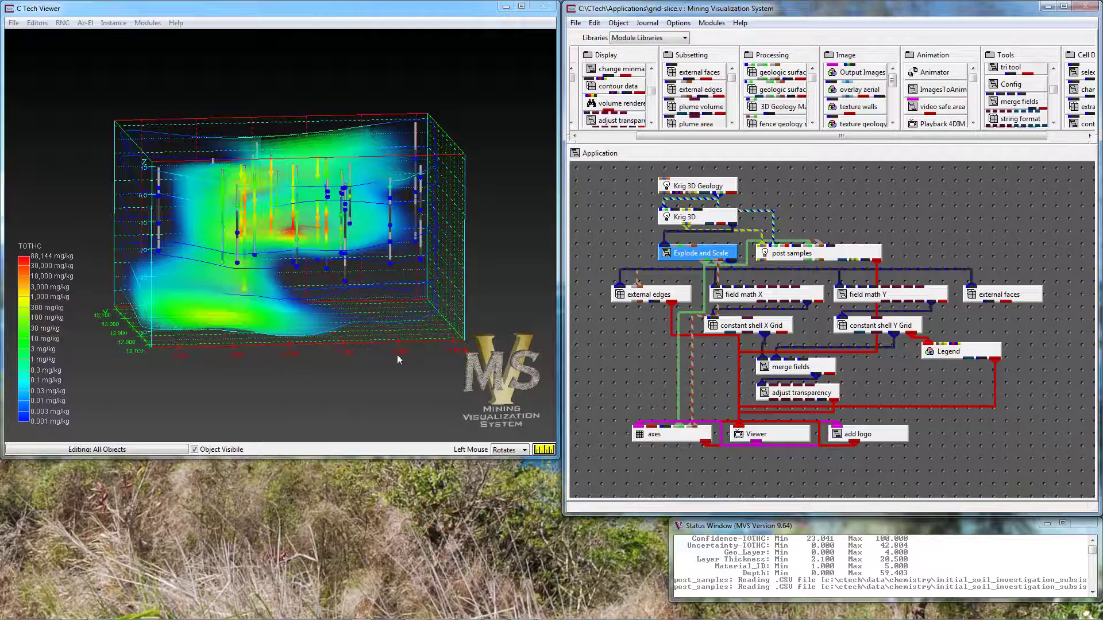
Try connecting external faces directly to the Viewer, inspect the outer surfaces, and remove that connection.
click(1006, 304)
click(770, 423)
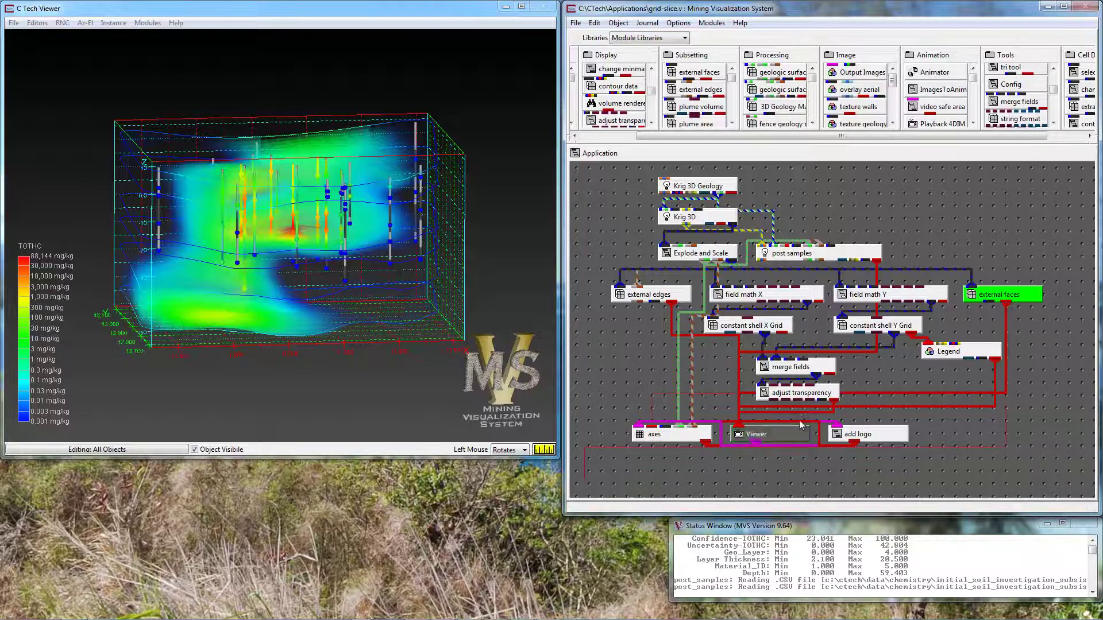
drag(353, 243, 374, 267)
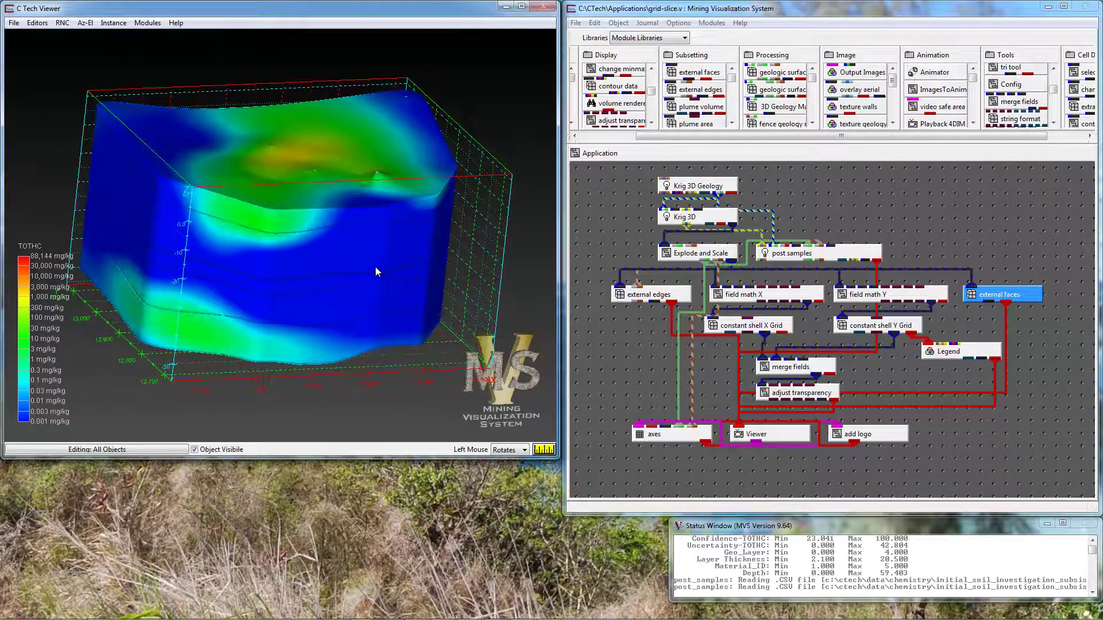
click(1006, 305)
key(Delete)
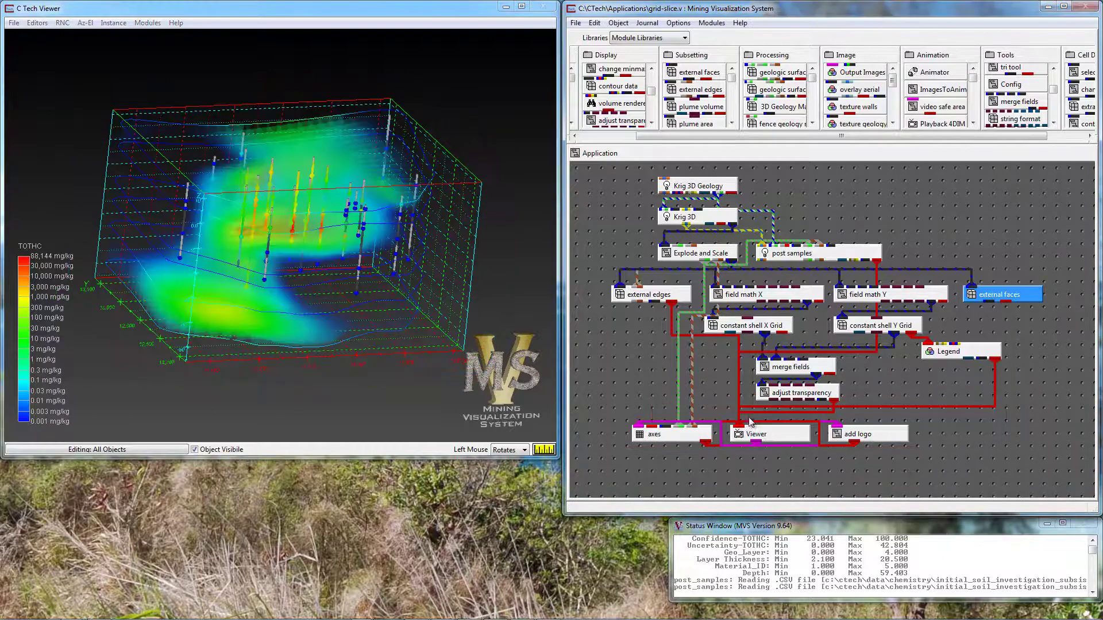
Connect external faces to merge fields as a third input, and inspect the transparent plume from above and from the side.
drag(989, 304, 789, 354)
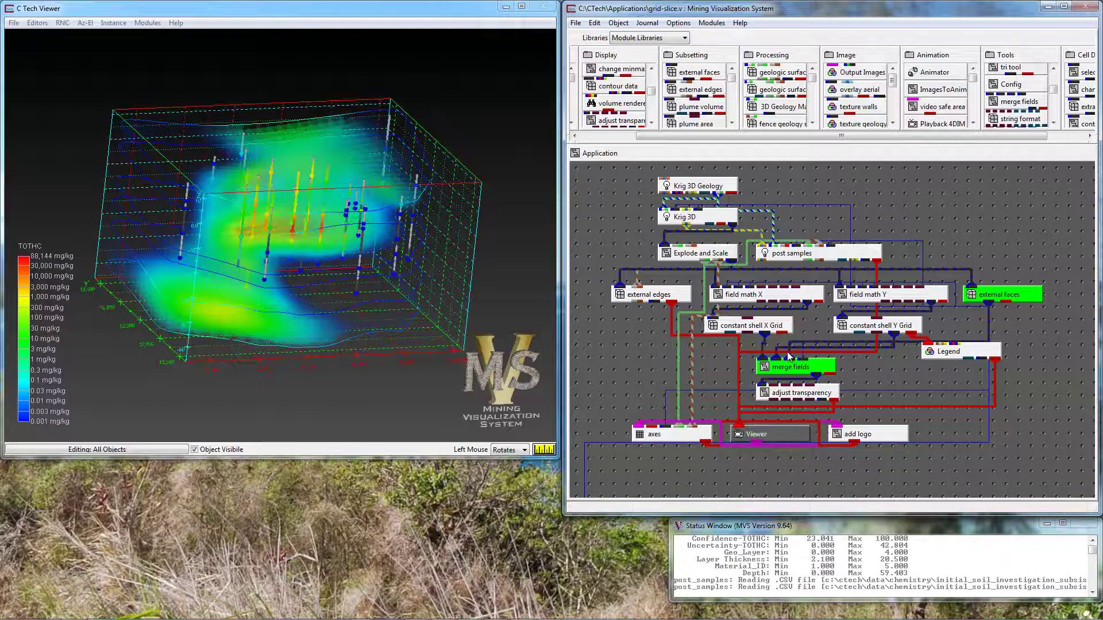
drag(322, 230, 277, 423)
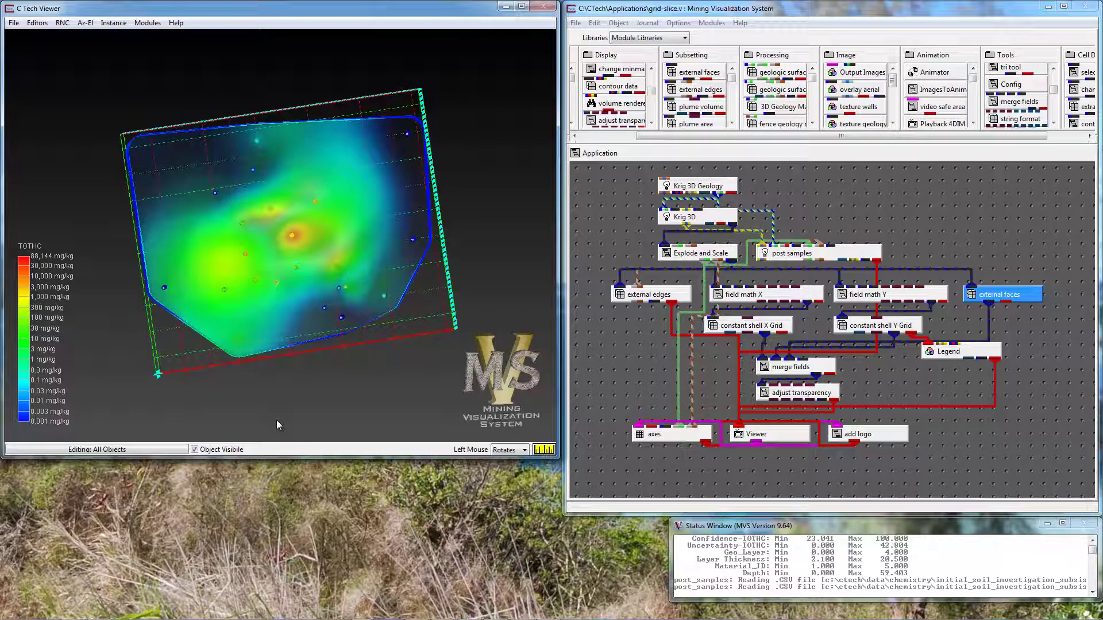
drag(277, 425, 323, 220)
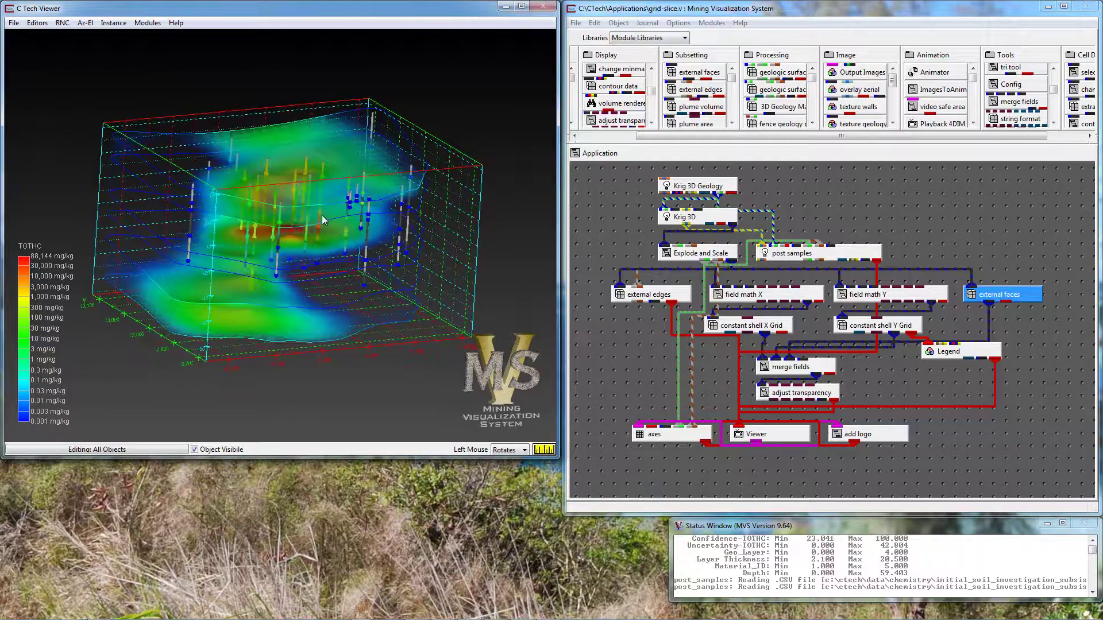
Set the Explode Distance to 20 in Explode and Scale, and update axes by accepting its current values.
double_click(712, 262)
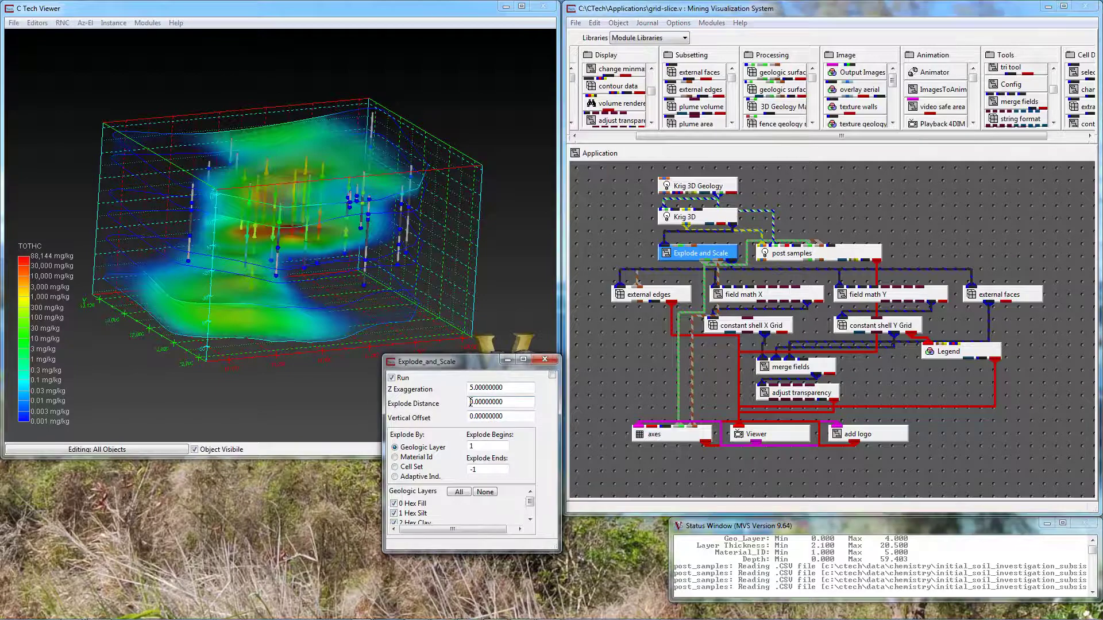
click(549, 361)
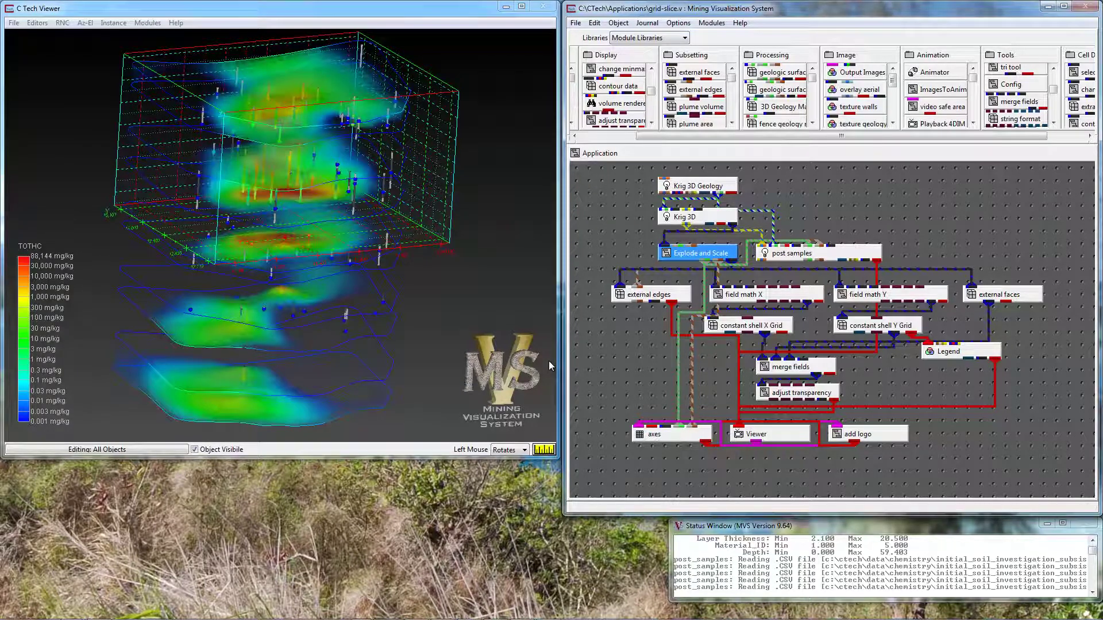
double_click(666, 434)
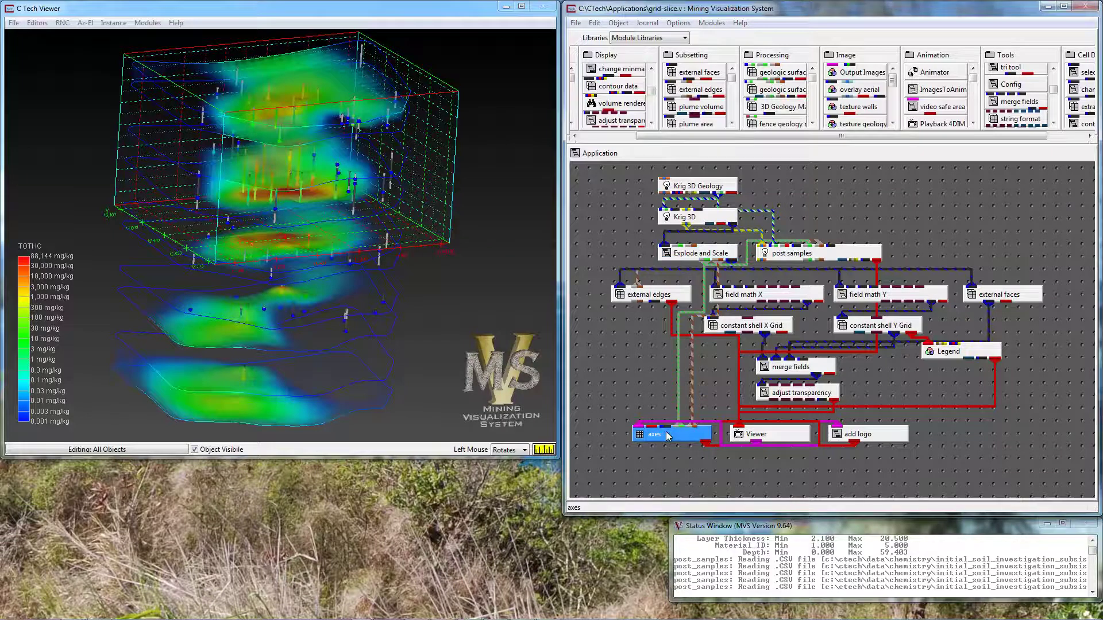
click(520, 442)
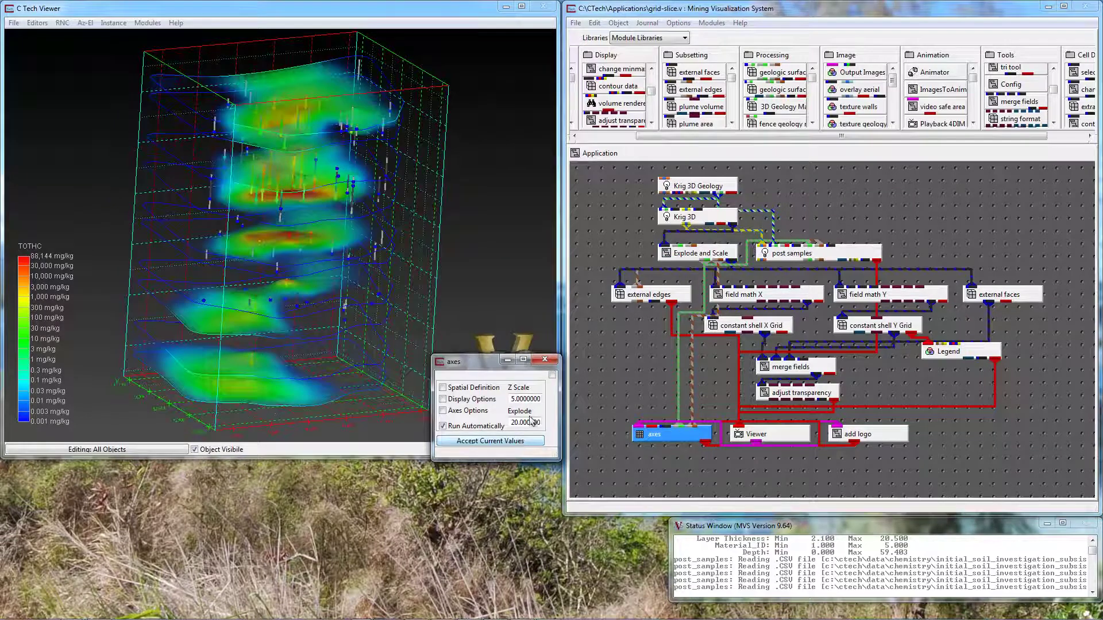
click(553, 360)
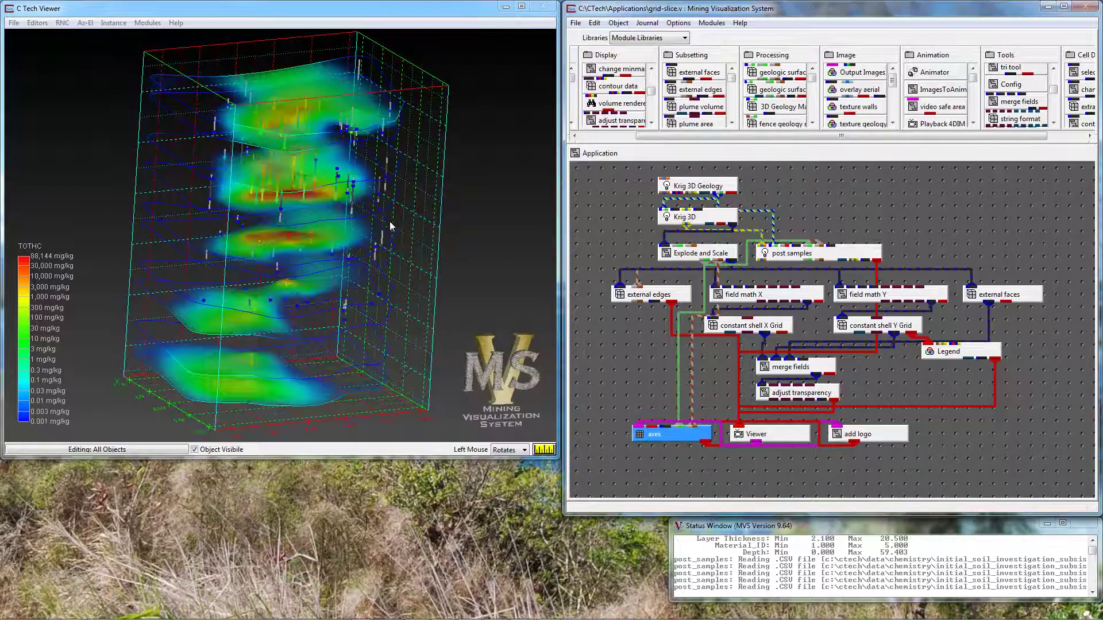
mouse_move(396, 246)
mouse_down()
mouse_move(337, 191)
mouse_move(311, 191)
mouse_move(281, 224)
mouse_move(365, 225)
mouse_move(431, 209)
mouse_move(364, 245)
mouse_move(199, 240)
mouse_move(419, 221)
mouse_move(388, 236)
mouse_move(400, 238)
mouse_up()
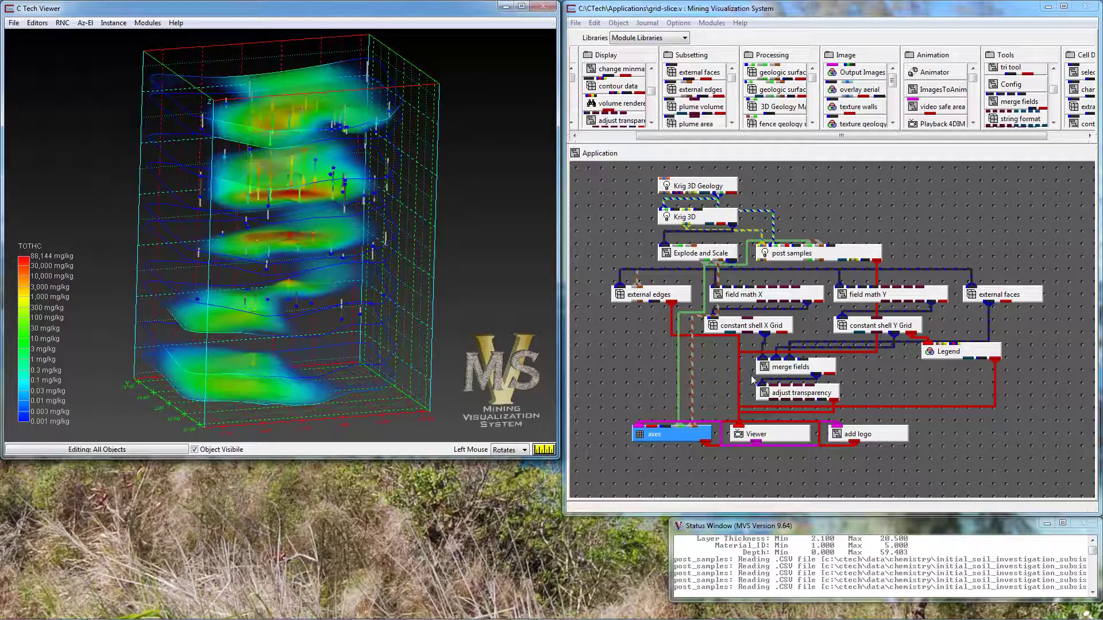
Review the transparency formula and factors in adjust transparency, and inspect the exploded plume layers from another angle.
double_click(798, 394)
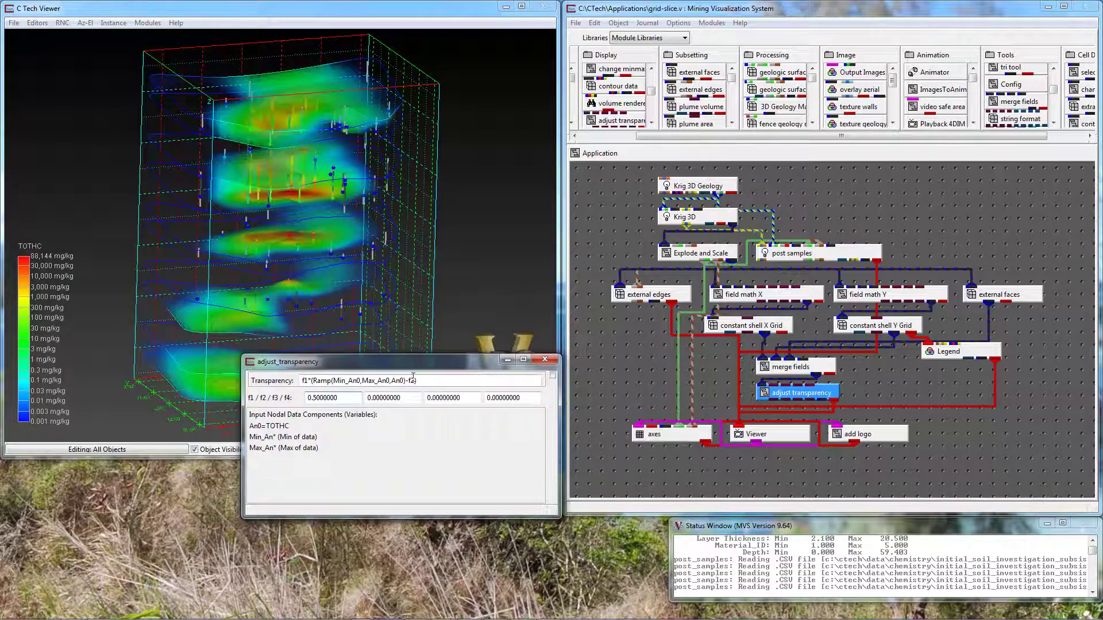
click(544, 360)
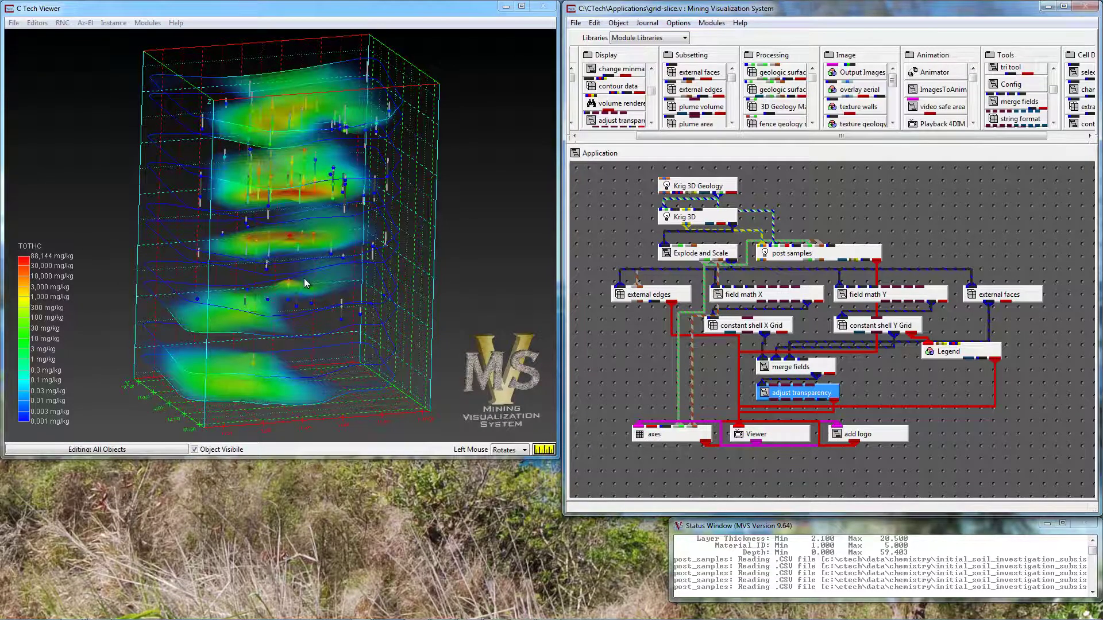
mouse_move(306, 278)
mouse_down()
mouse_move(409, 247)
mouse_move(202, 276)
mouse_move(207, 290)
mouse_move(261, 287)
mouse_move(320, 267)
mouse_move(293, 304)
mouse_move(319, 304)
mouse_move(305, 313)
mouse_move(218, 324)
mouse_move(285, 301)
mouse_move(265, 319)
mouse_up()
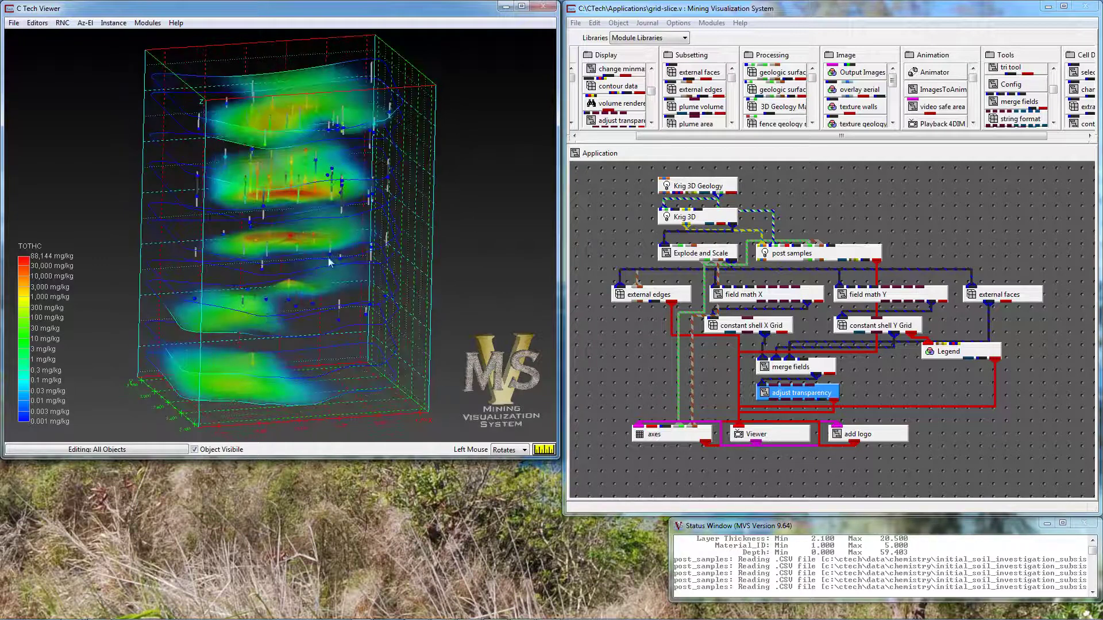
drag(329, 263, 235, 280)
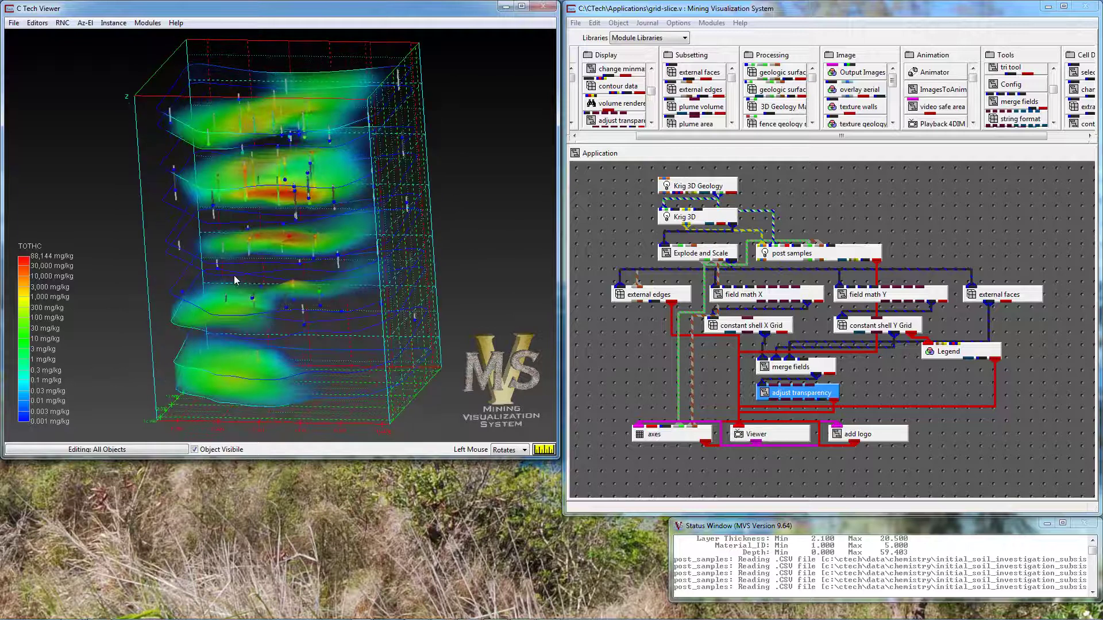